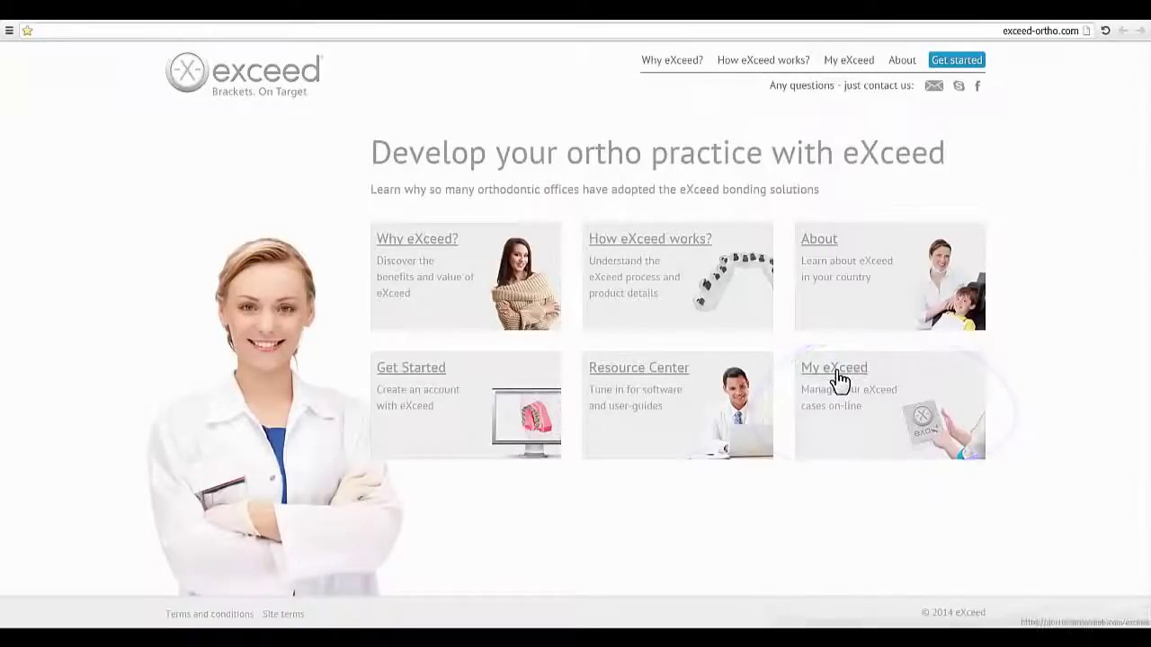
Go from the exceed-ortho.com home page to My eXceed and sign in to the doctor account
click(834, 373)
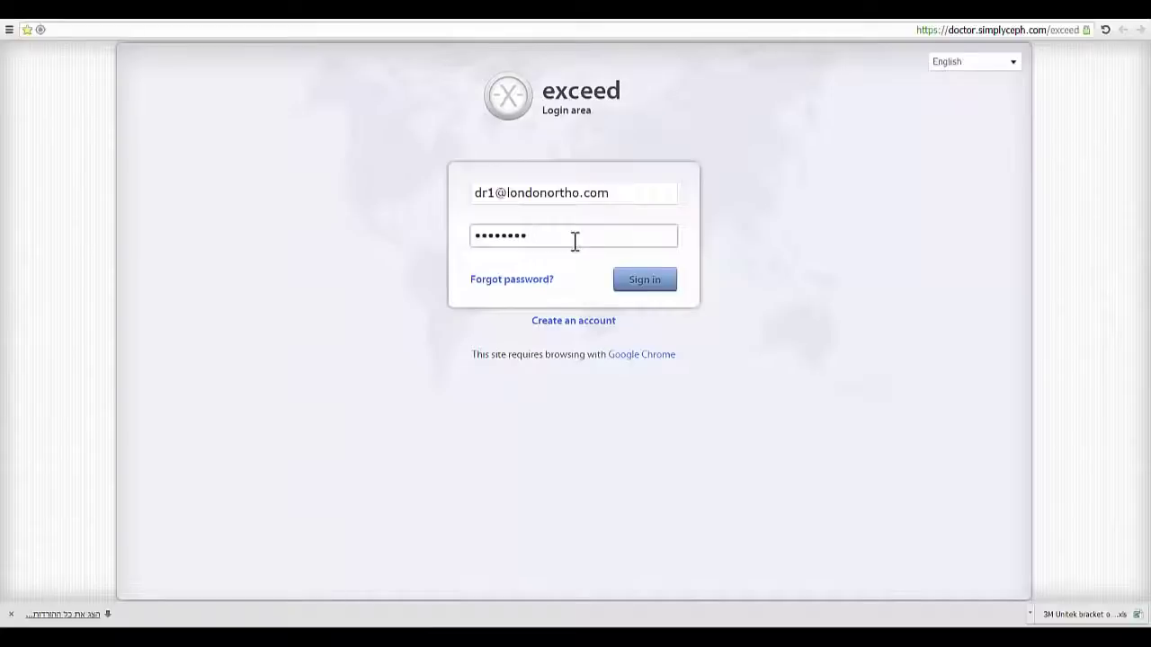
click(626, 282)
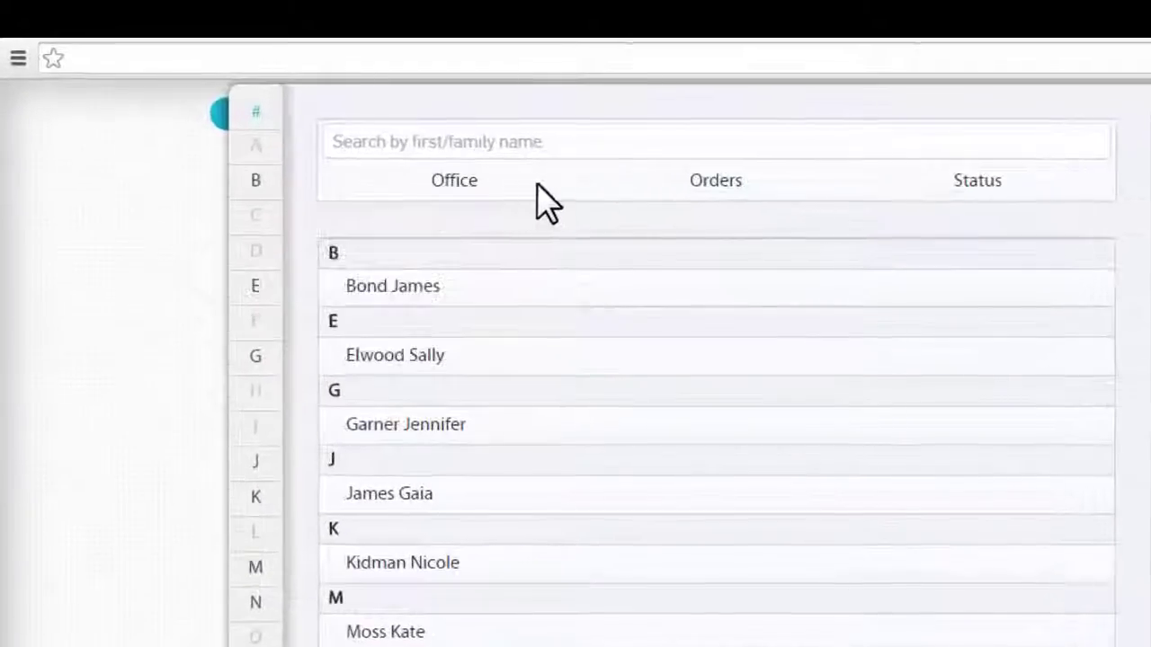
click(711, 189)
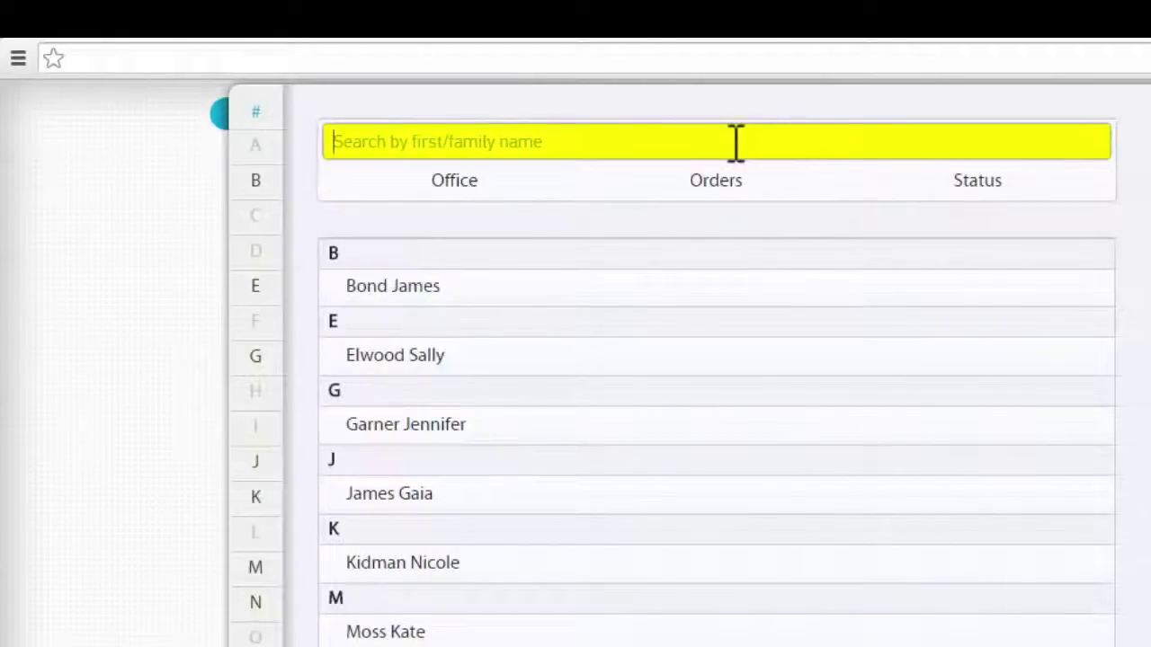
text(no)
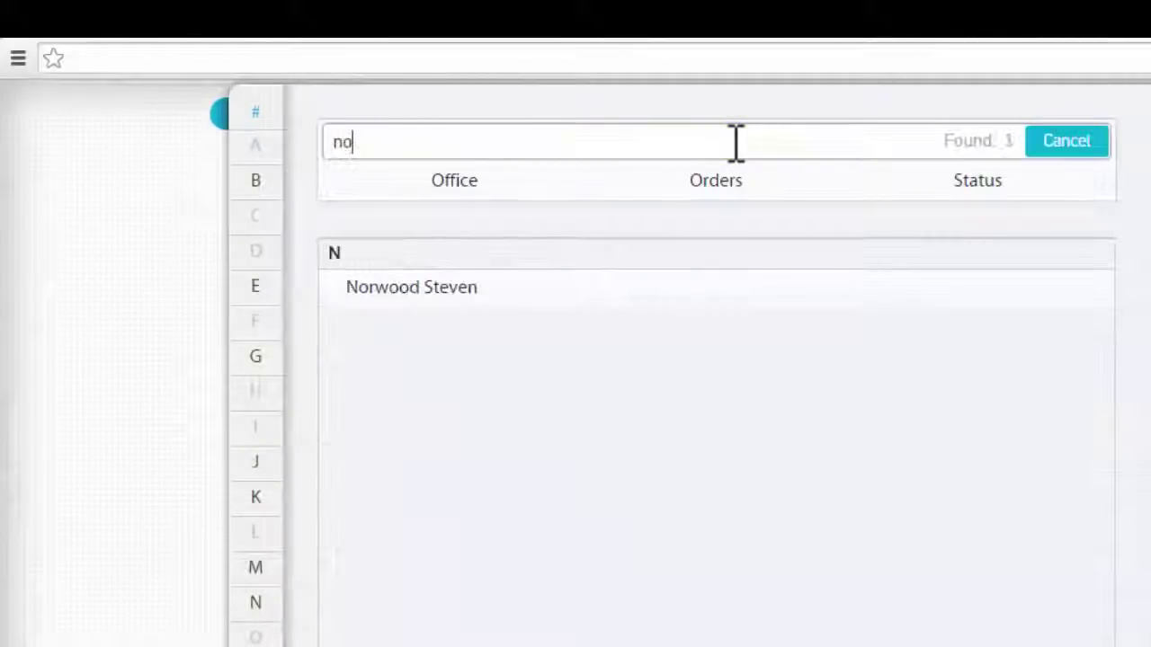
text(r)
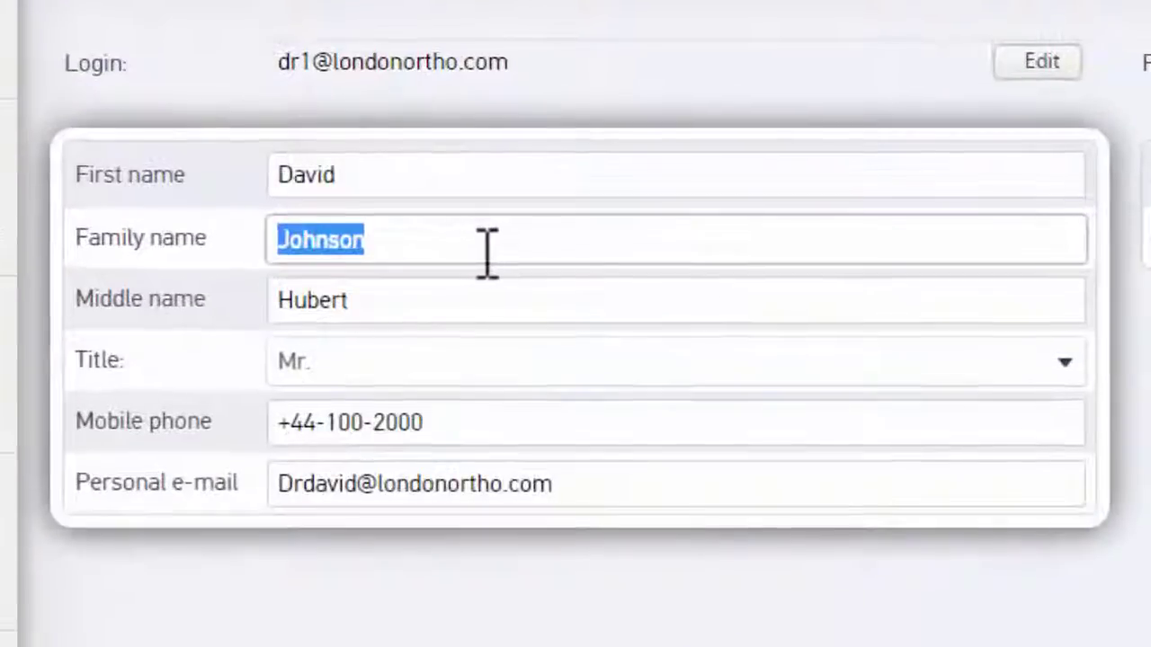
Choose Dr. instead of Mr. in the account Title dropdown
click(1025, 377)
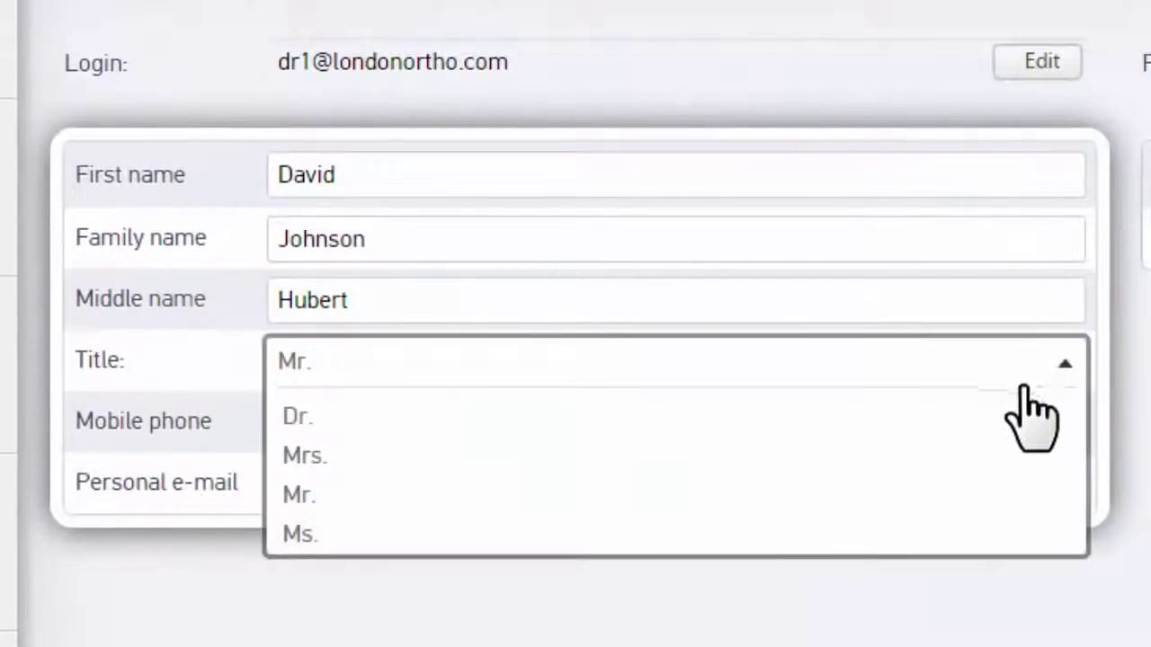
click(1025, 425)
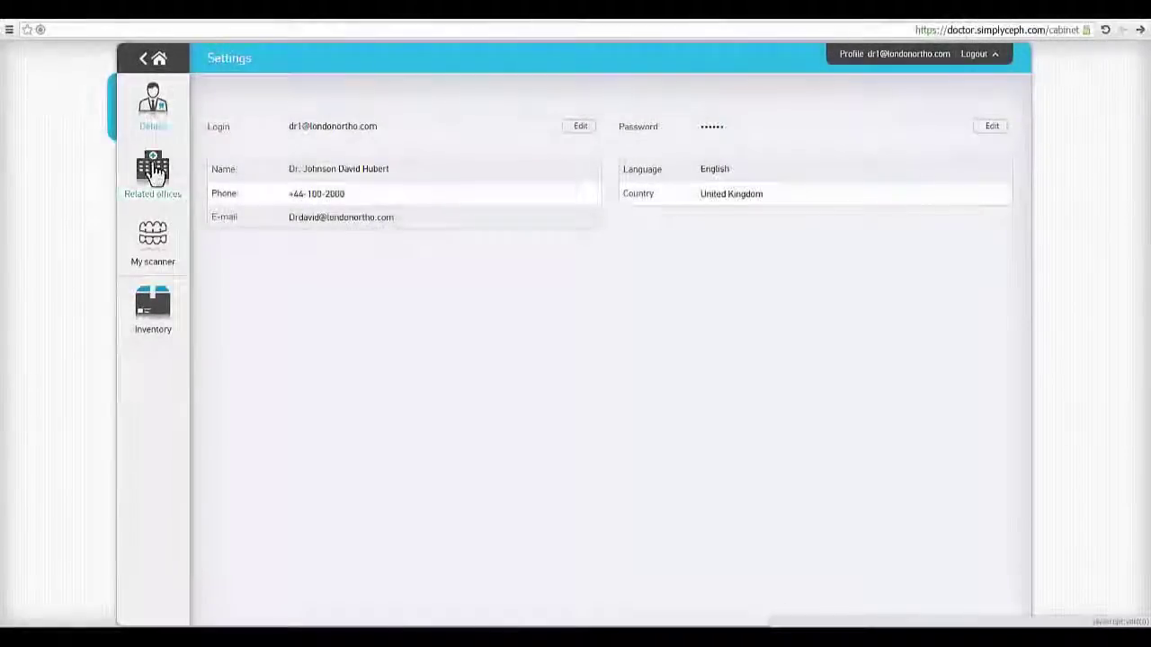
Open the Park Lane office from Related offices and go to its scanner settings
click(153, 176)
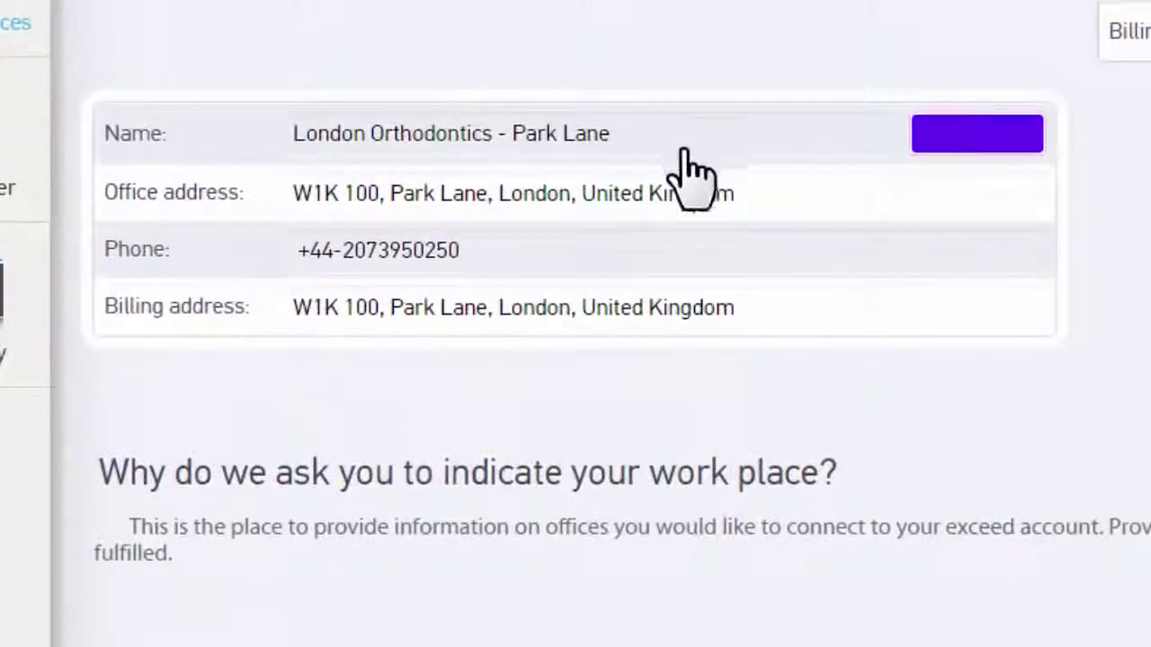
click(692, 191)
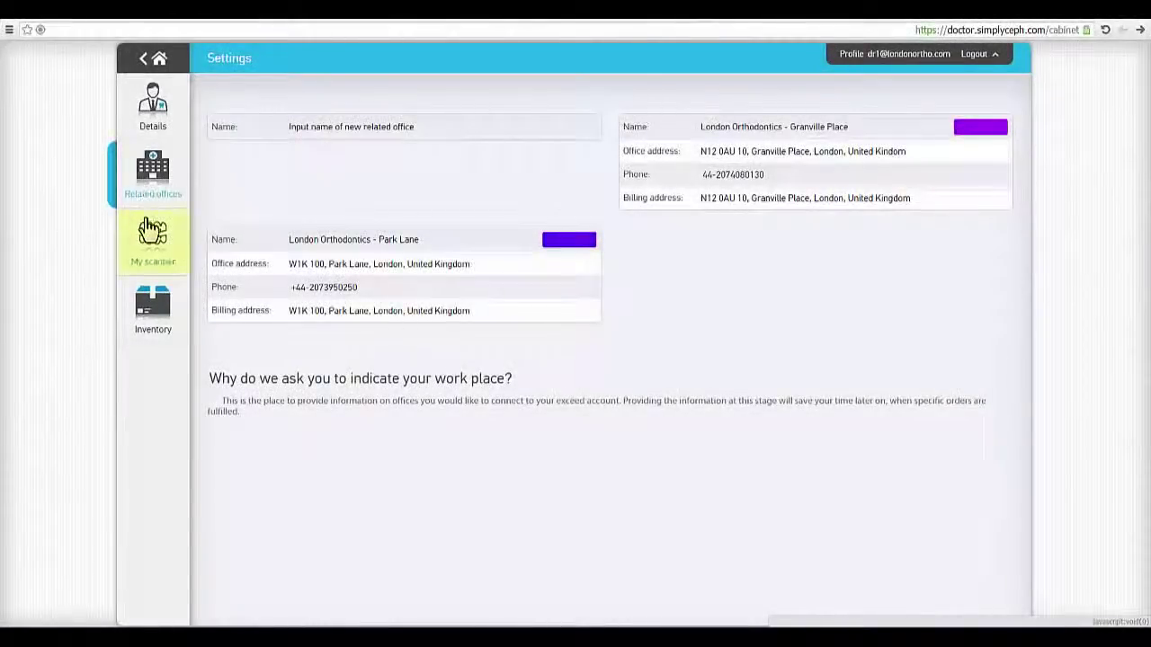
click(151, 236)
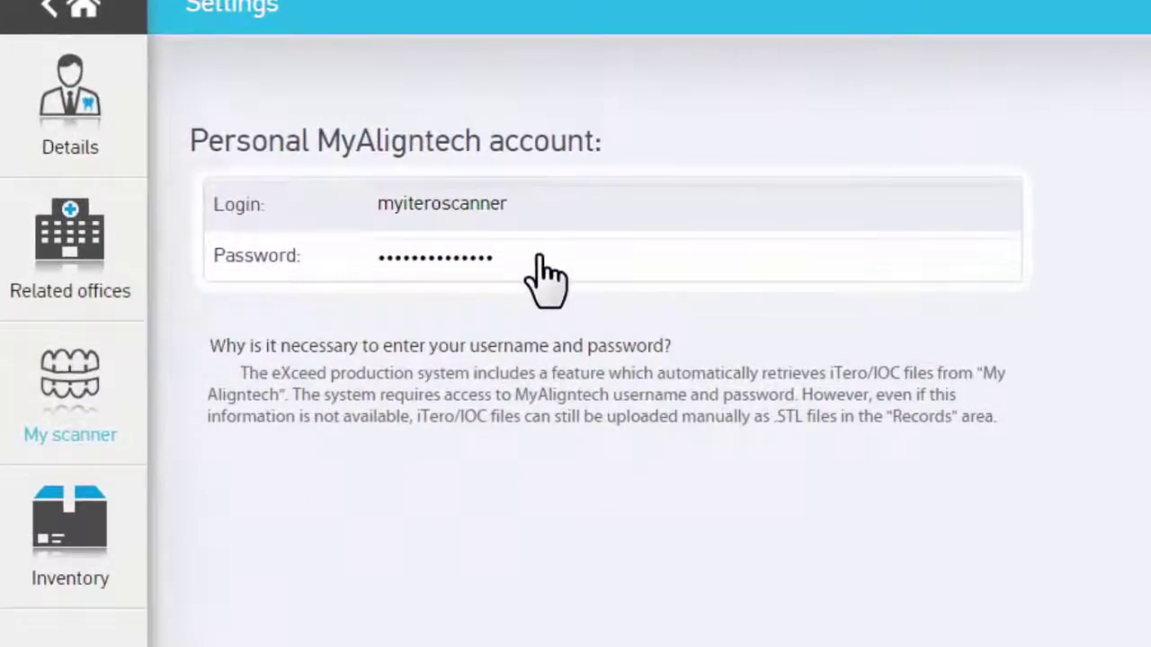
click(540, 270)
drag(521, 260, 319, 262)
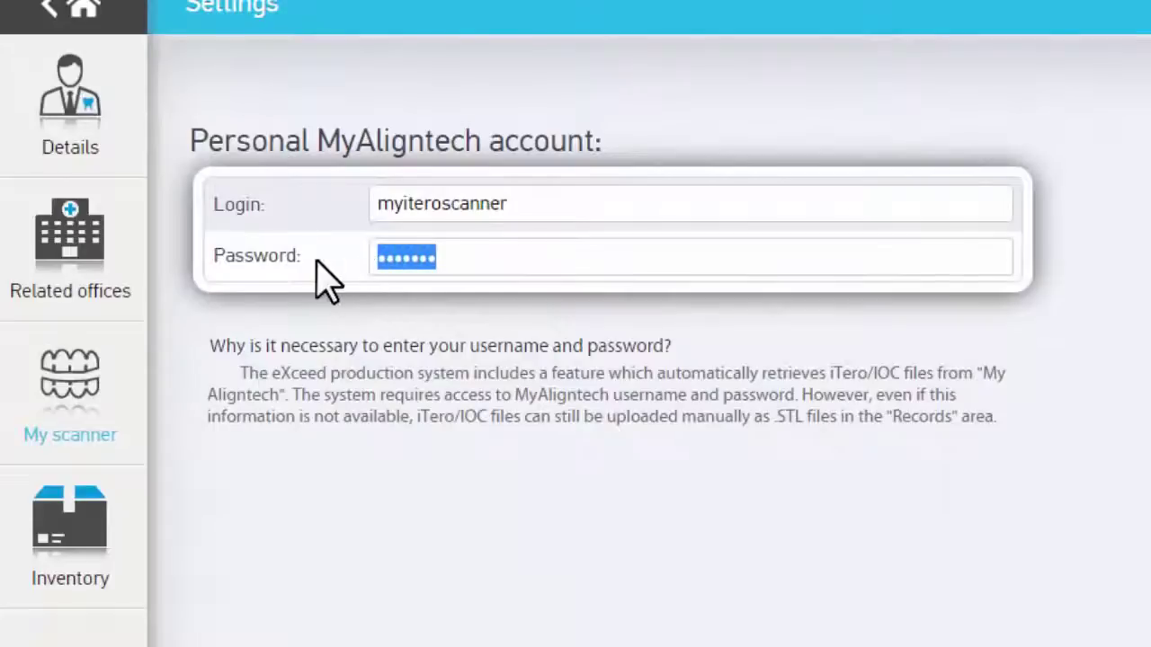
key(BackSpace)
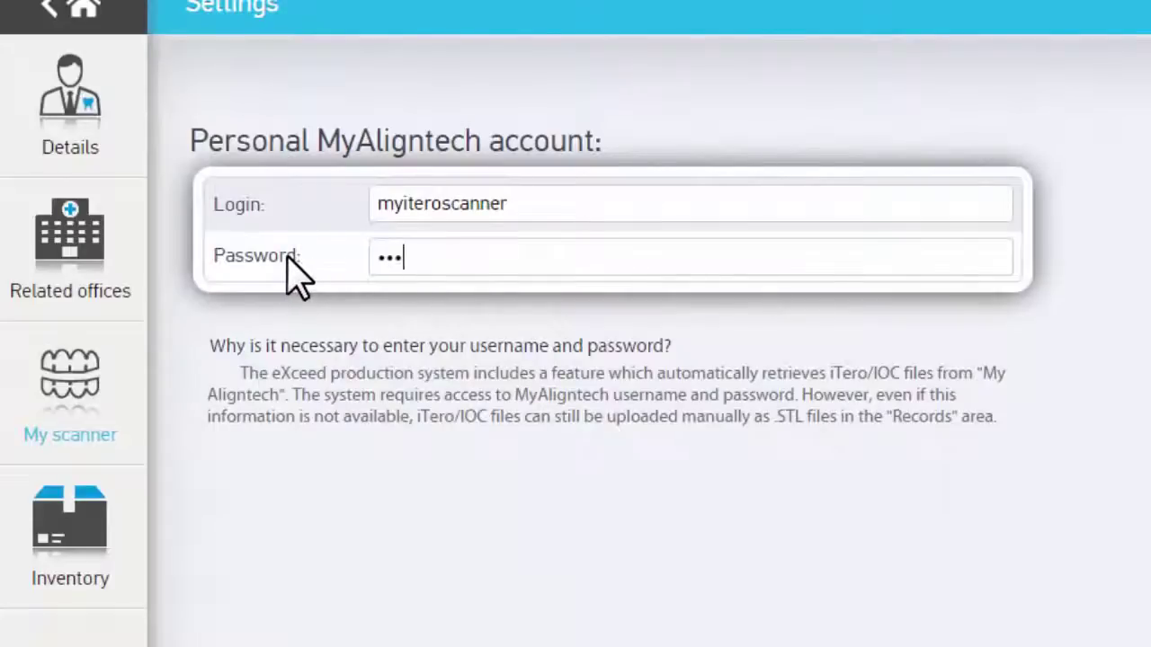
text(abc)
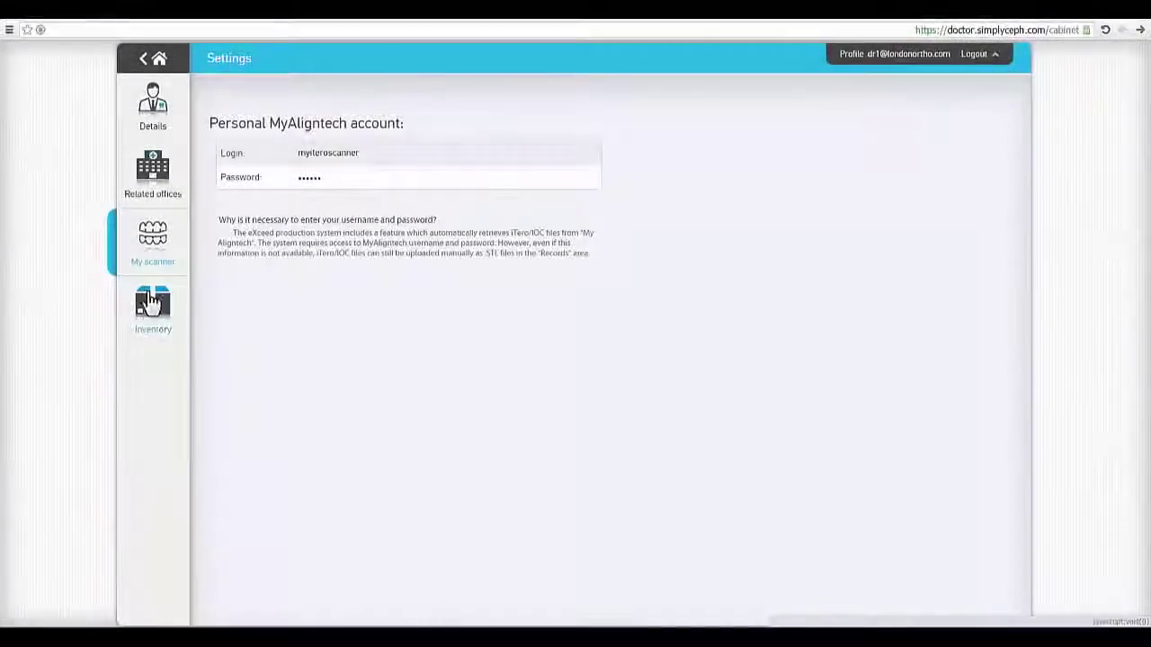
click(153, 310)
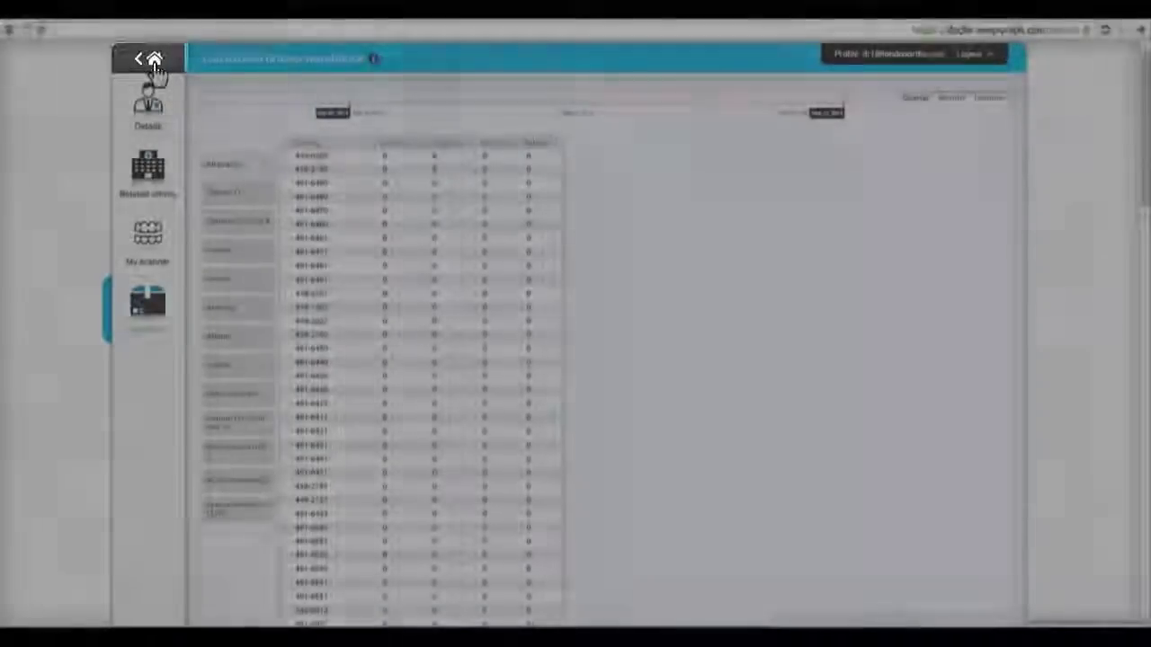
Create patient Doe, Jane, female, at London Orthodontics – Granville Place
click(154, 61)
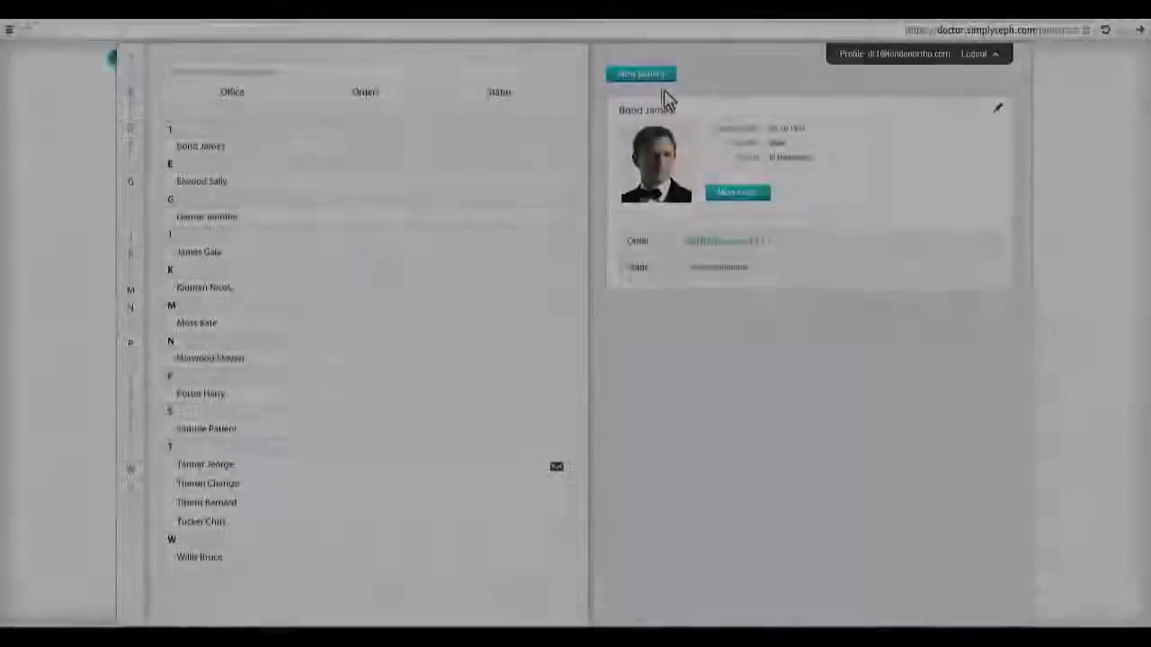
click(658, 79)
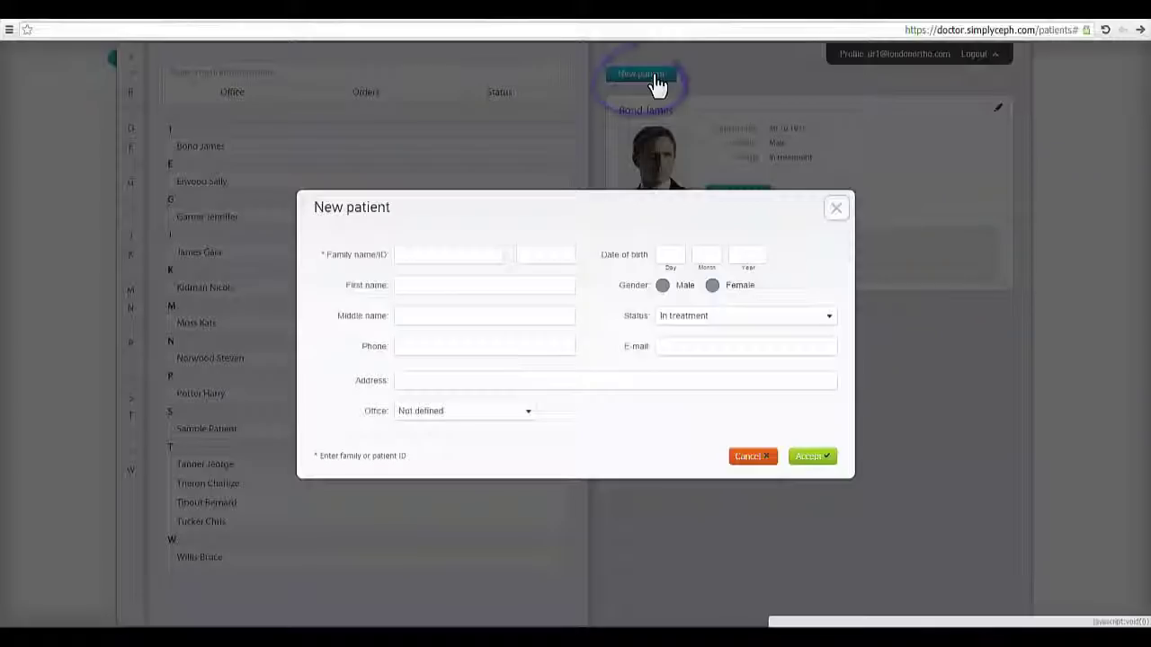
click(441, 254)
text(Doe)
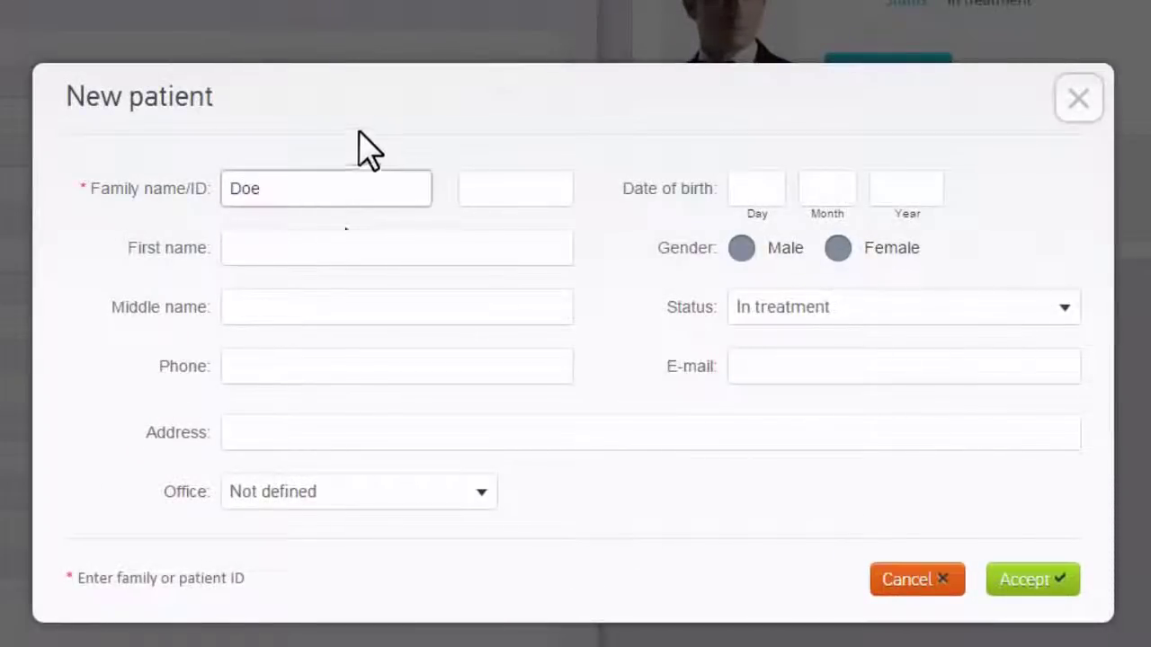
click(345, 243)
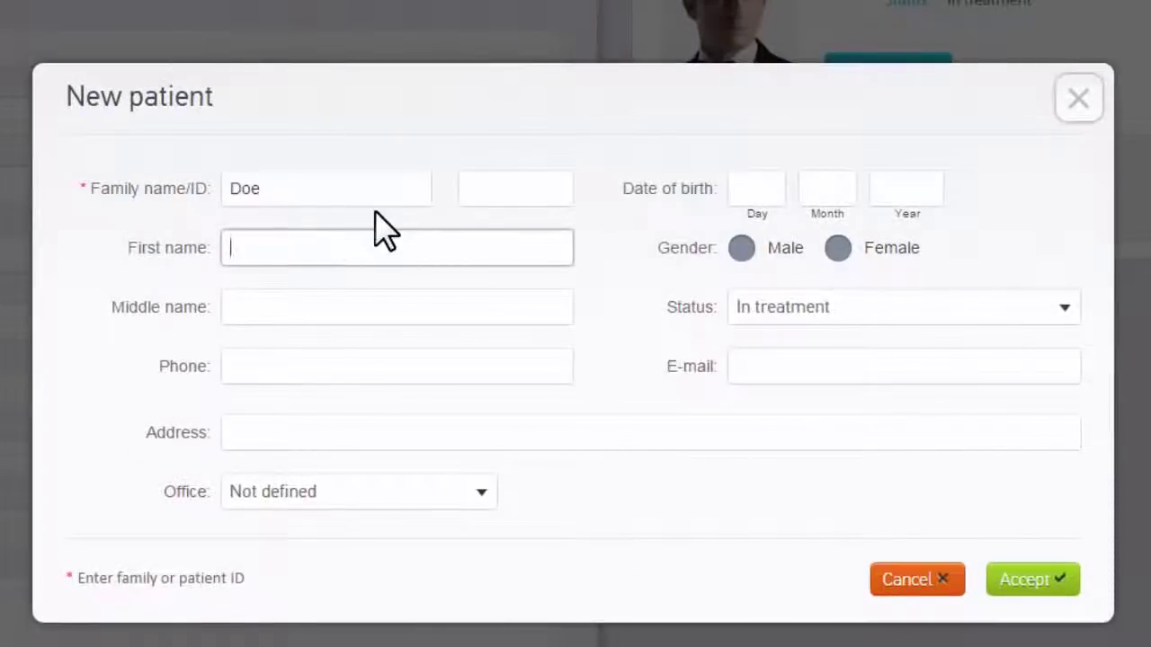
text(Jane)
click(459, 496)
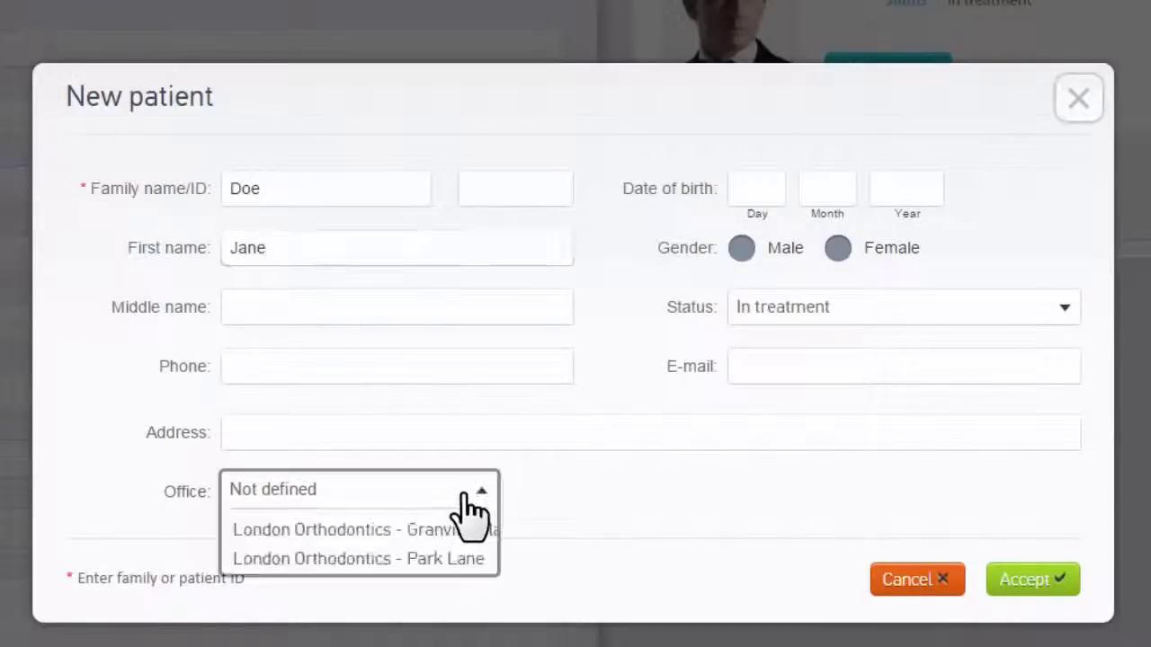
click(460, 535)
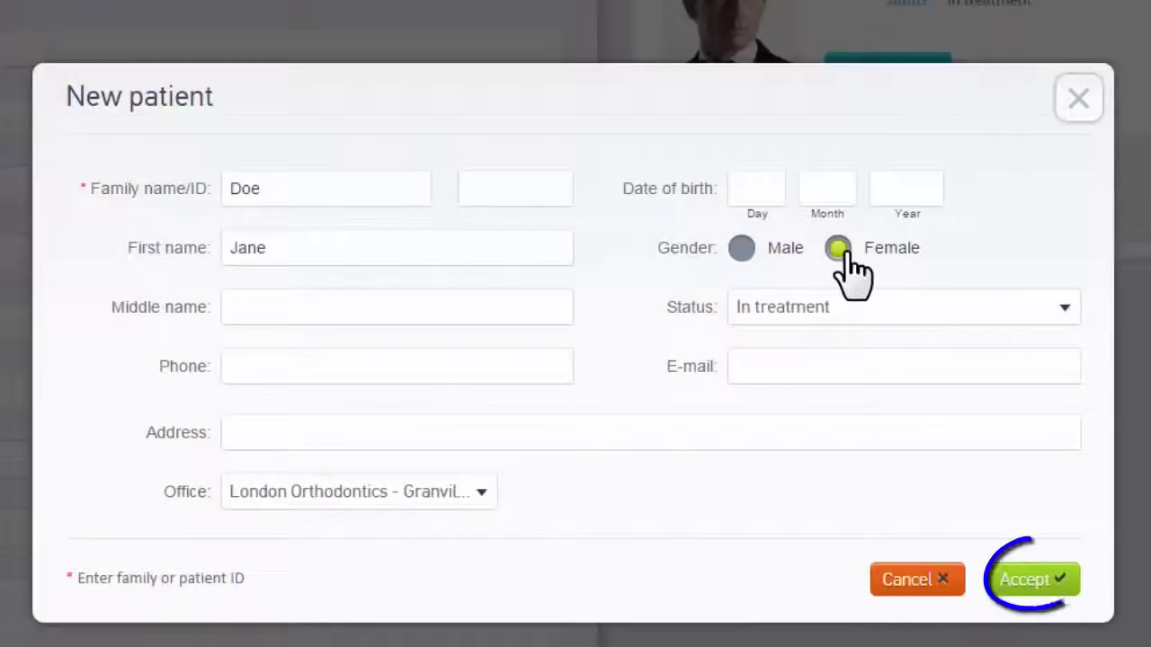
click(1011, 582)
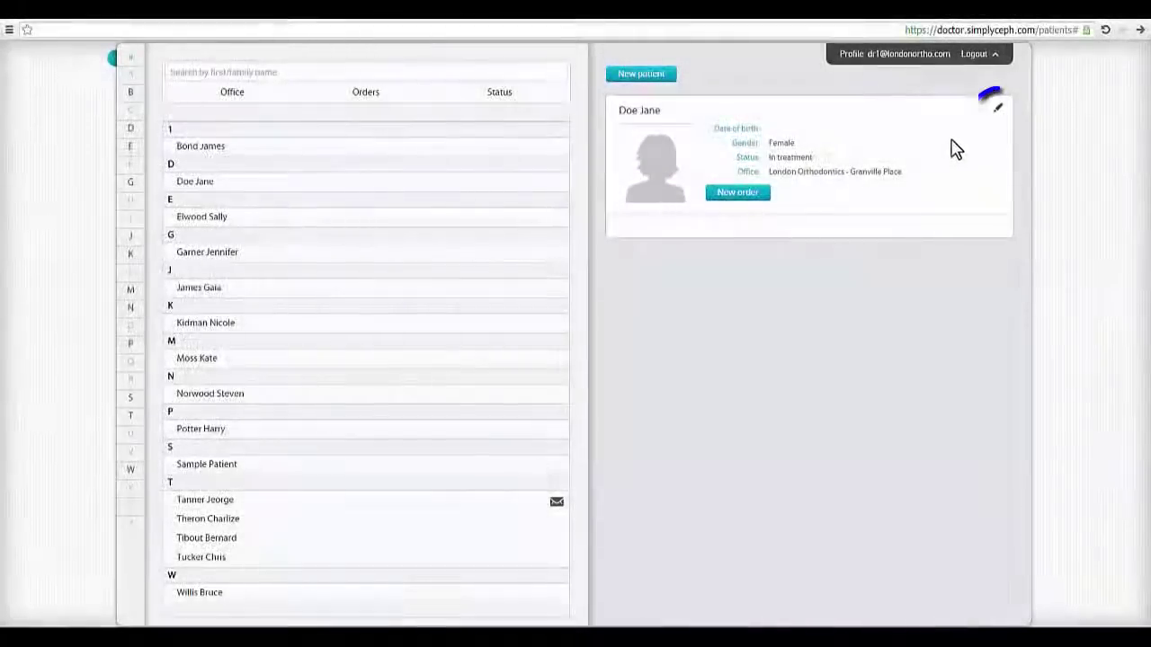
Open Jane Doe's record and enter birth day 01 and month 01
click(997, 109)
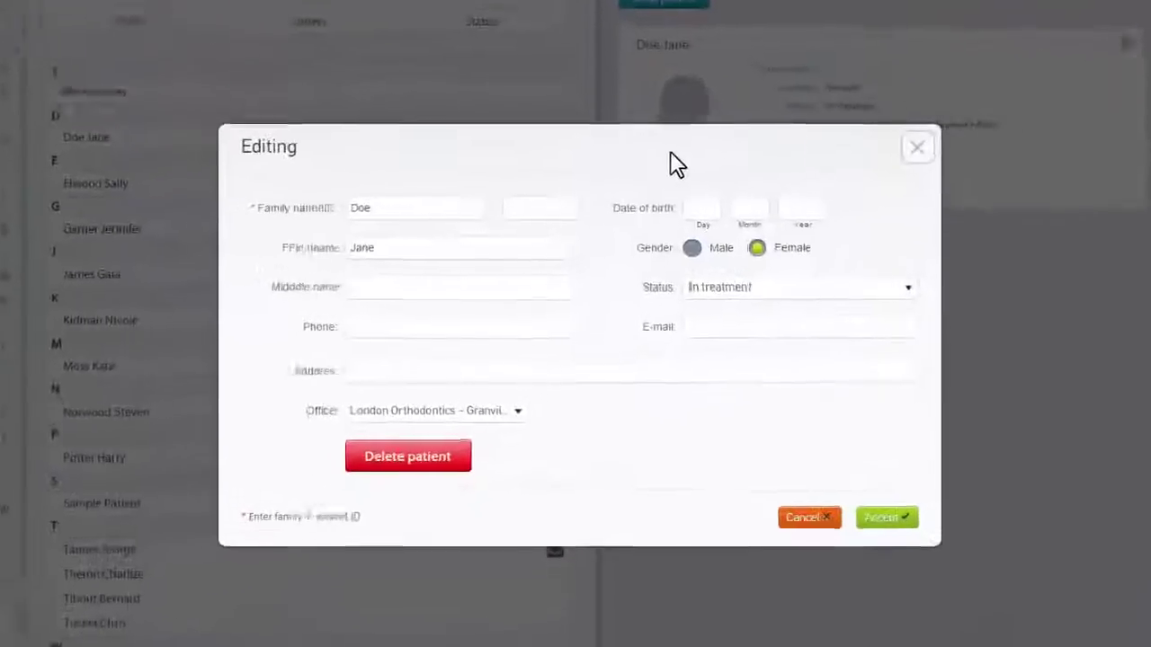
click(740, 174)
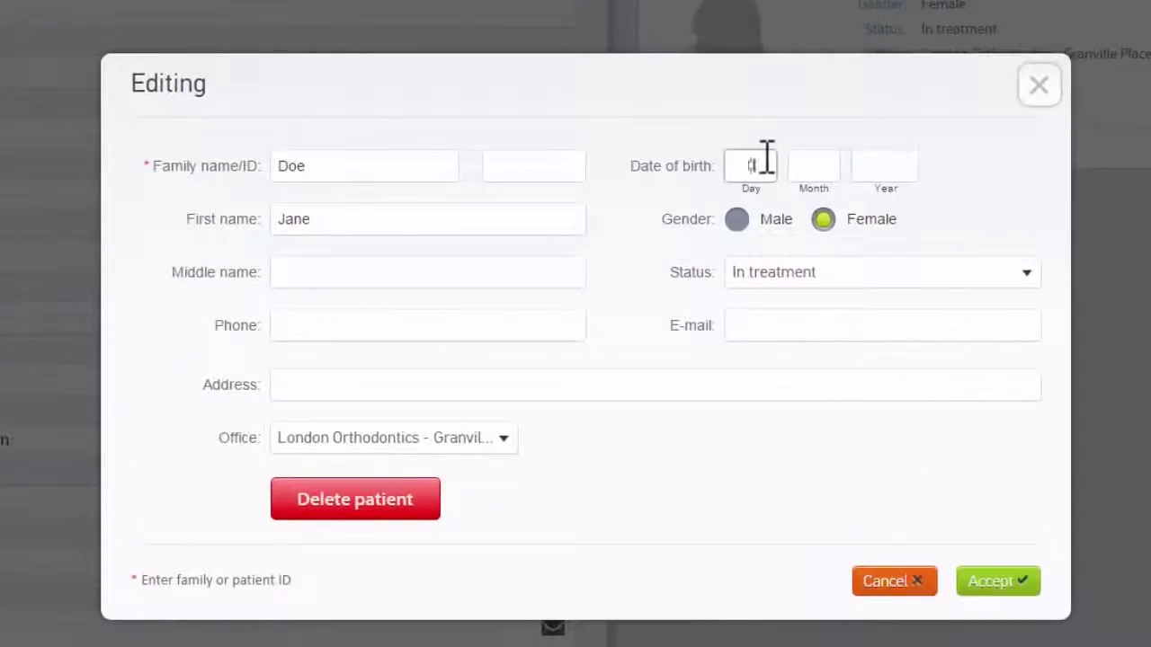
text(01)
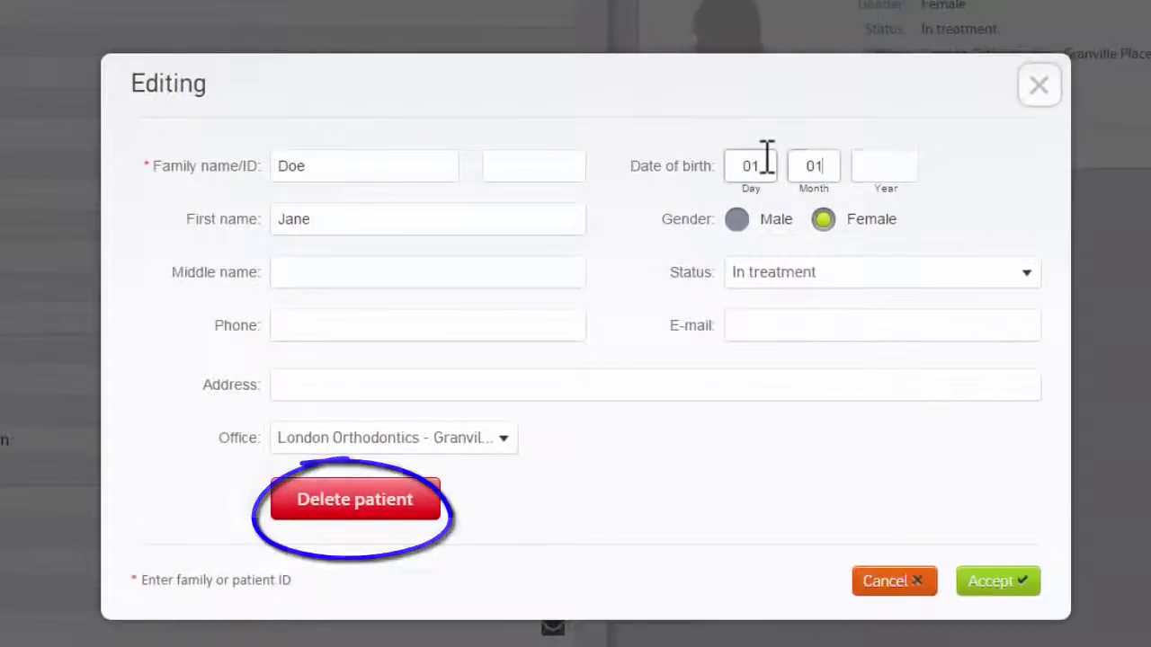
text(2)
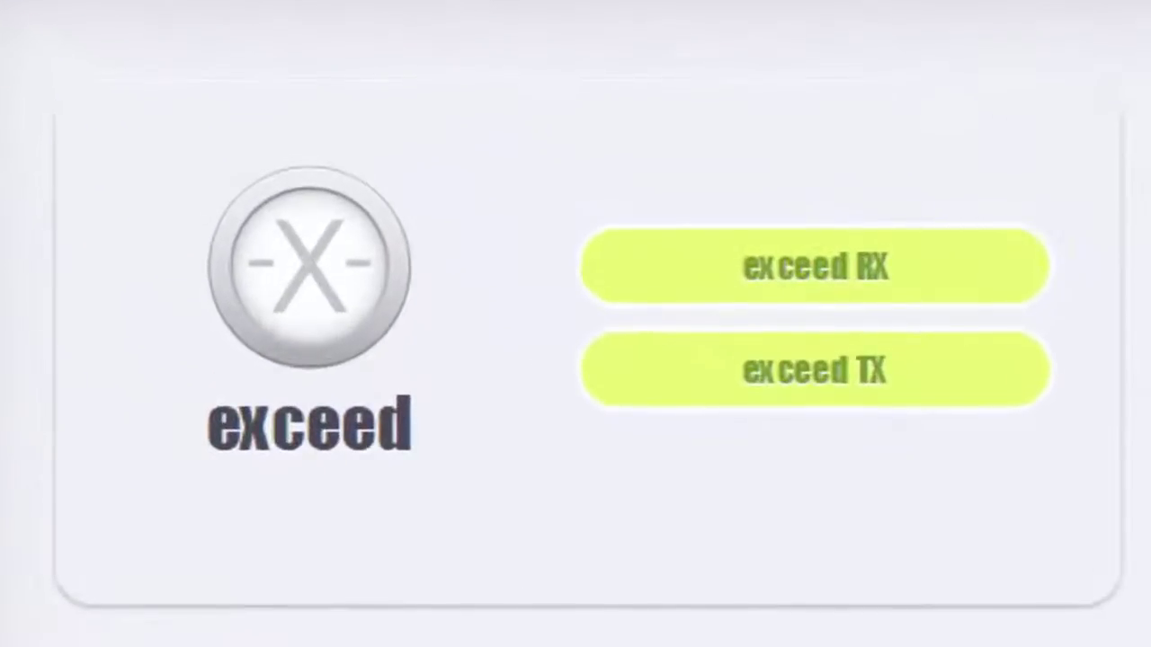
Create exceed TX order G4115 for Jane Doe and start adding Photos on Records
click(935, 378)
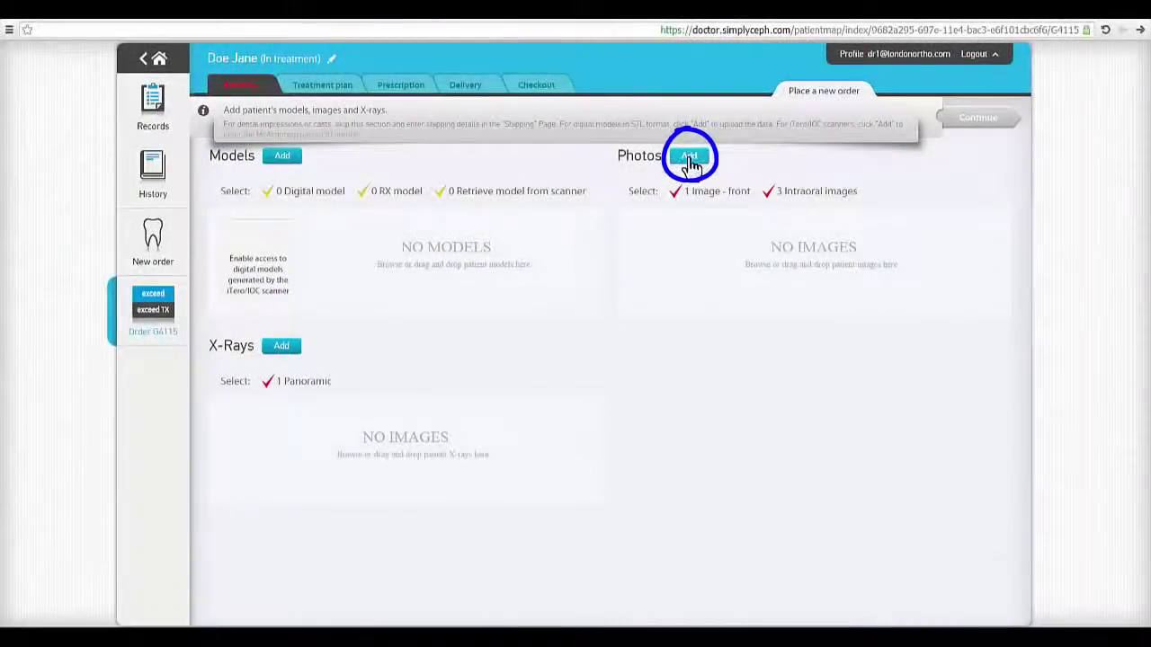
click(688, 158)
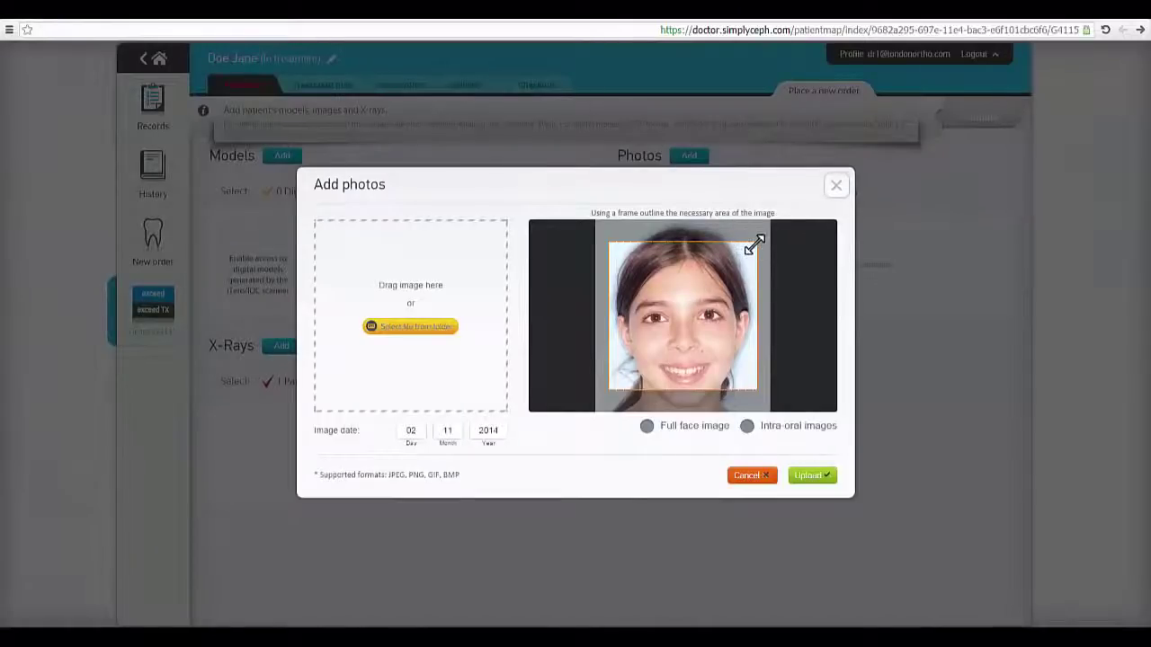
Enlarge the crop frame around the front face photo, up-right and down-left
drag(753, 243, 762, 228)
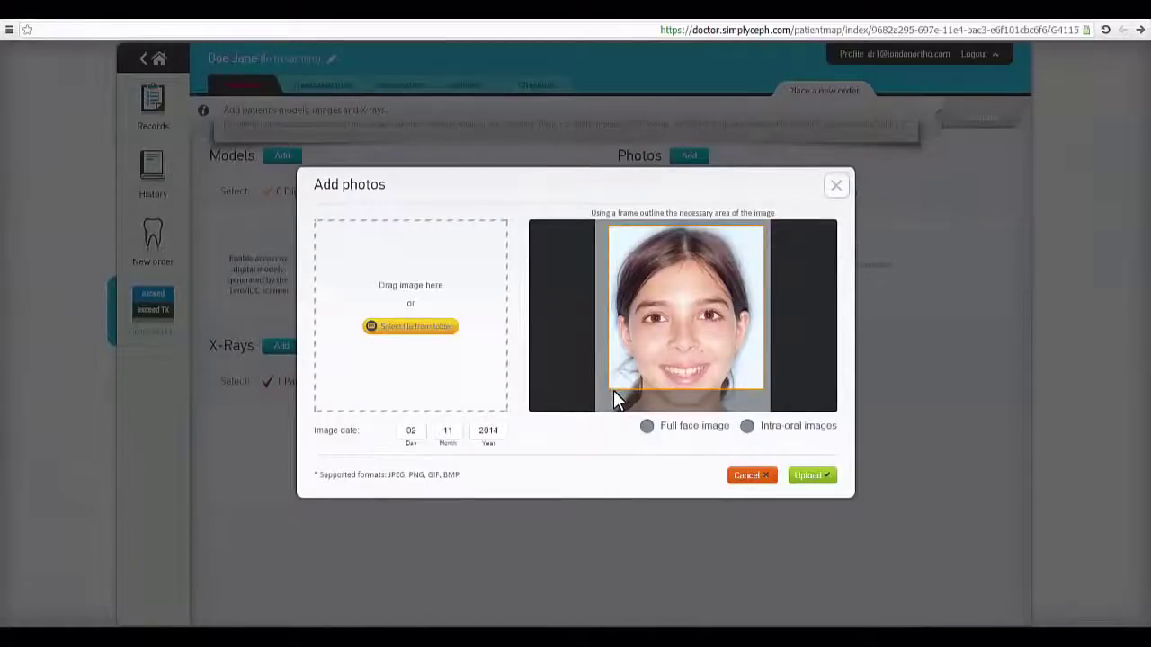
drag(613, 390, 608, 414)
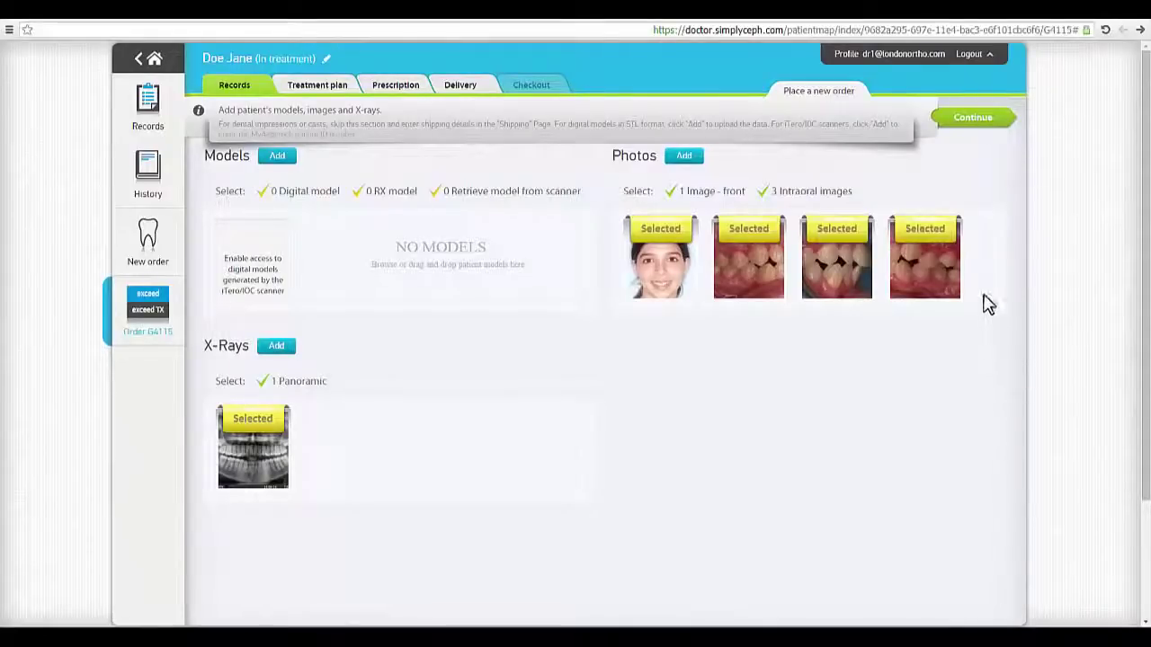
click(965, 122)
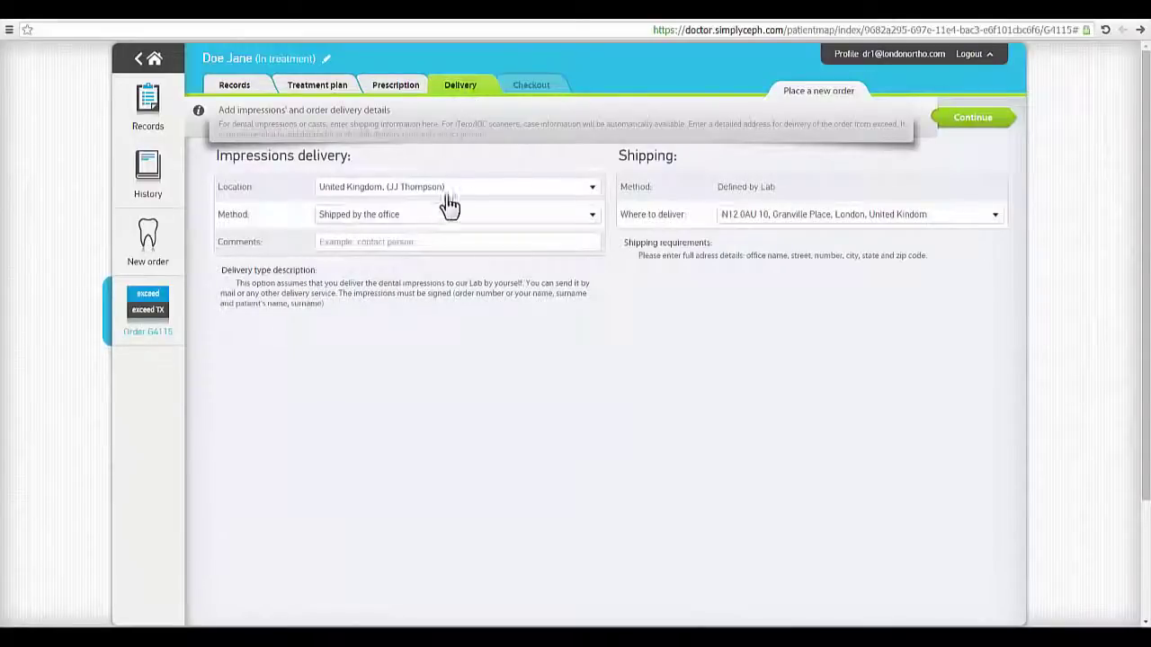
click(429, 242)
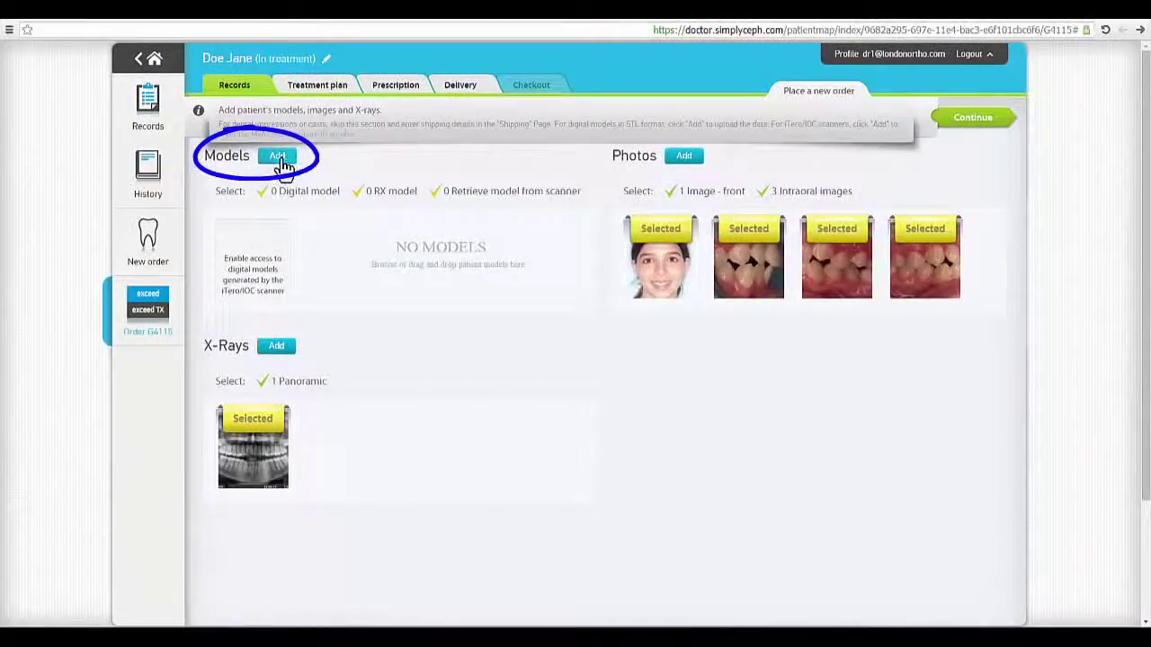
Upload the mandibular and maxillary STL files and rotate the resulting model in 3D
click(280, 160)
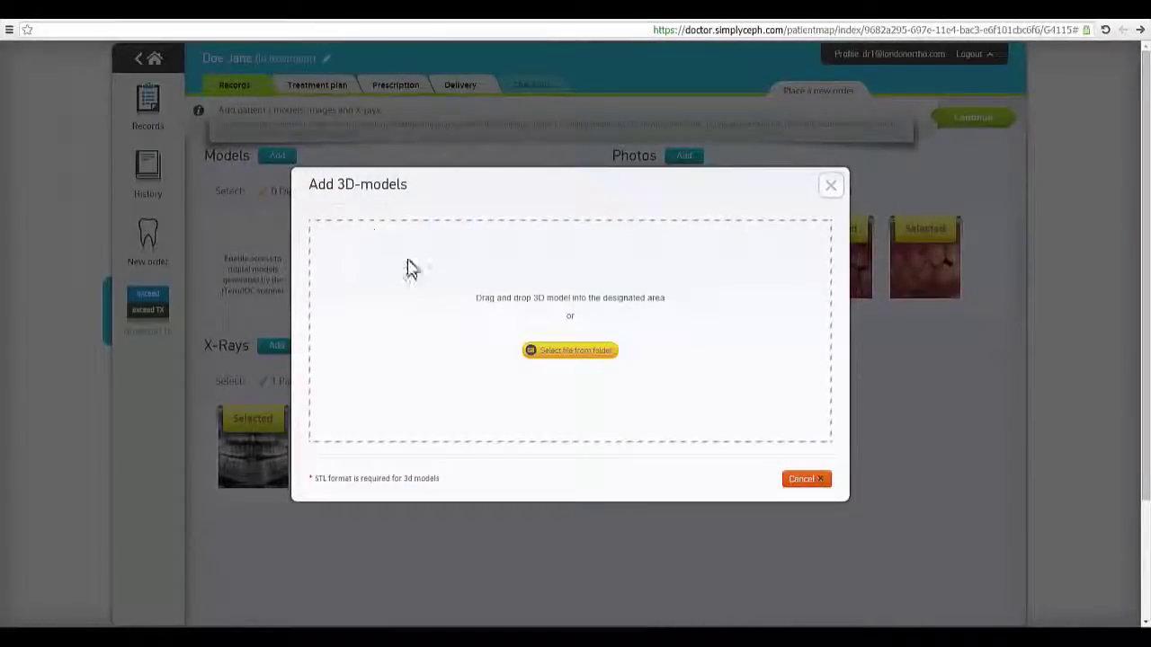
click(551, 355)
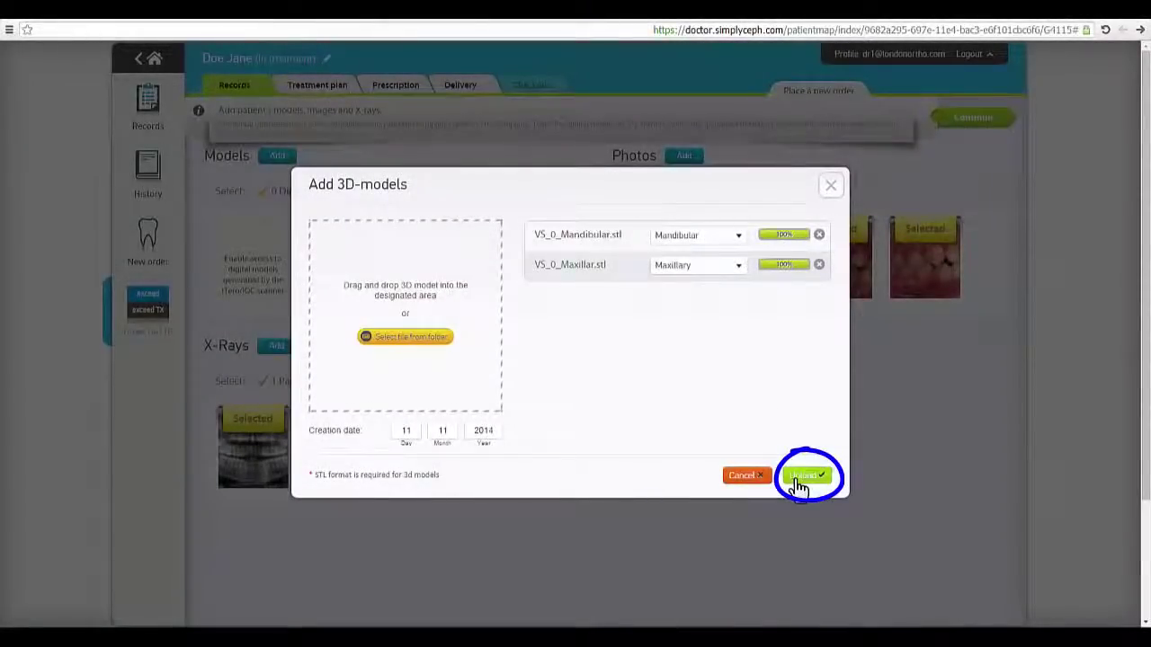
click(797, 484)
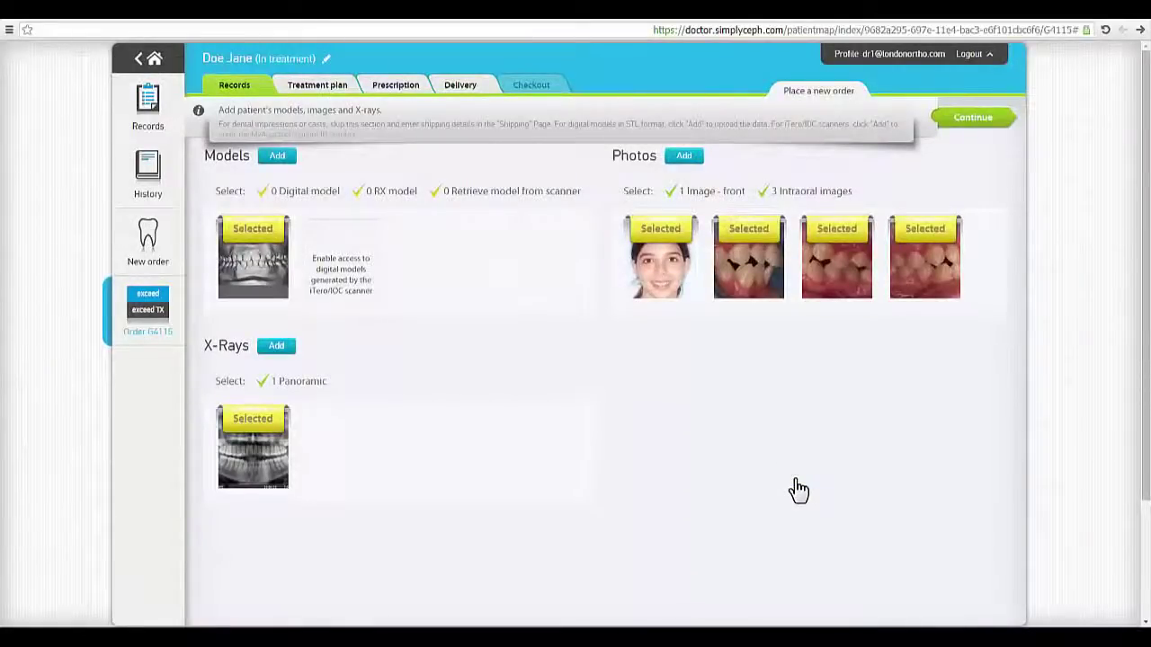
click(260, 290)
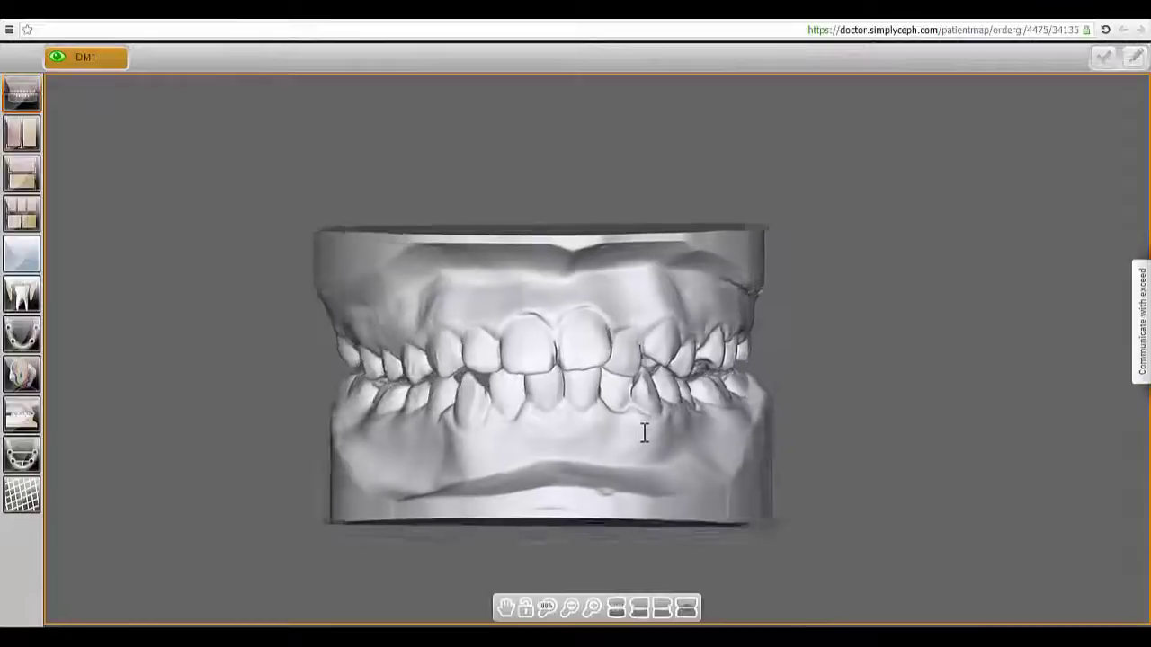
drag(637, 434, 732, 434)
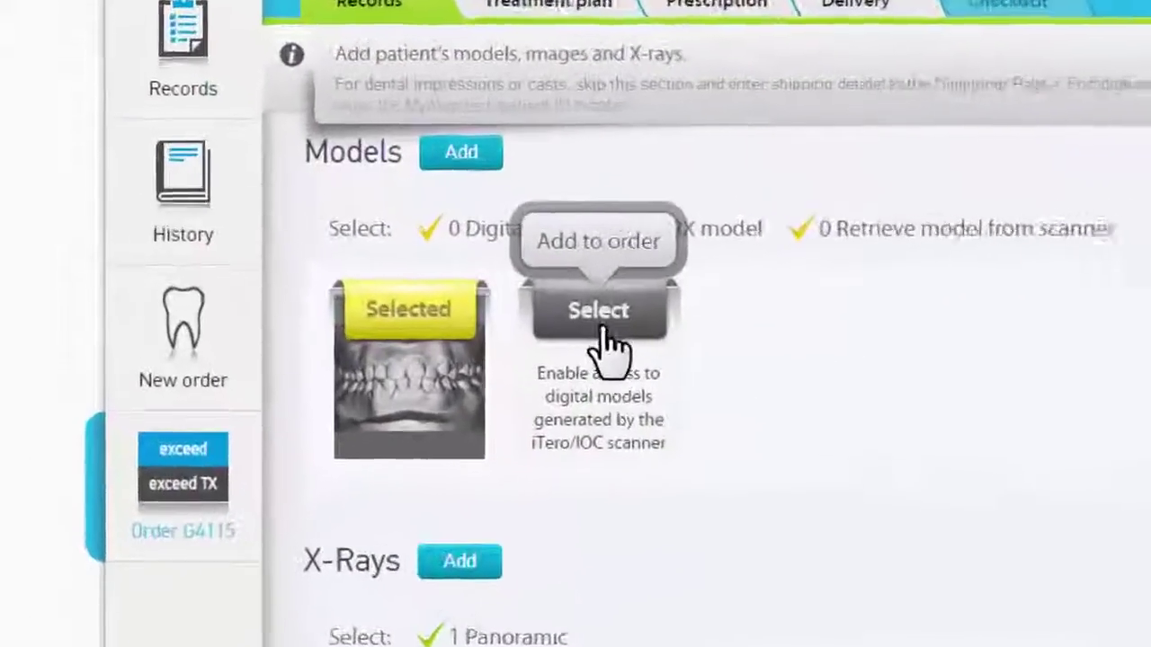
Add the iTero/IOC scanner model using the patient's scanner ID and leave Records
click(634, 324)
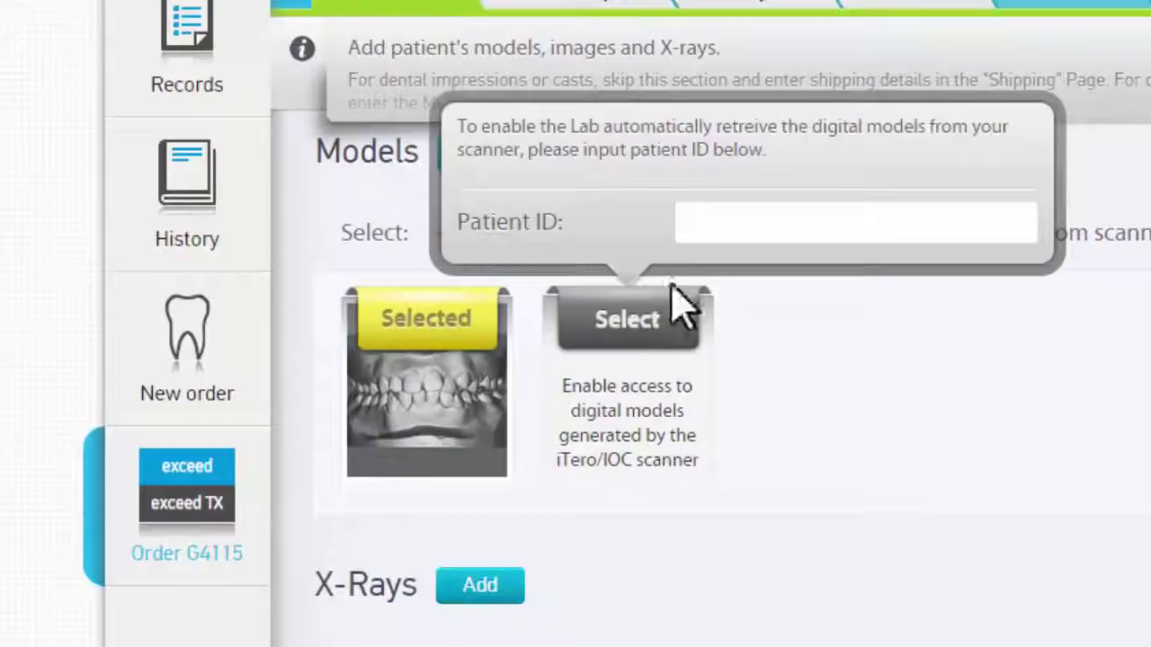
click(708, 227)
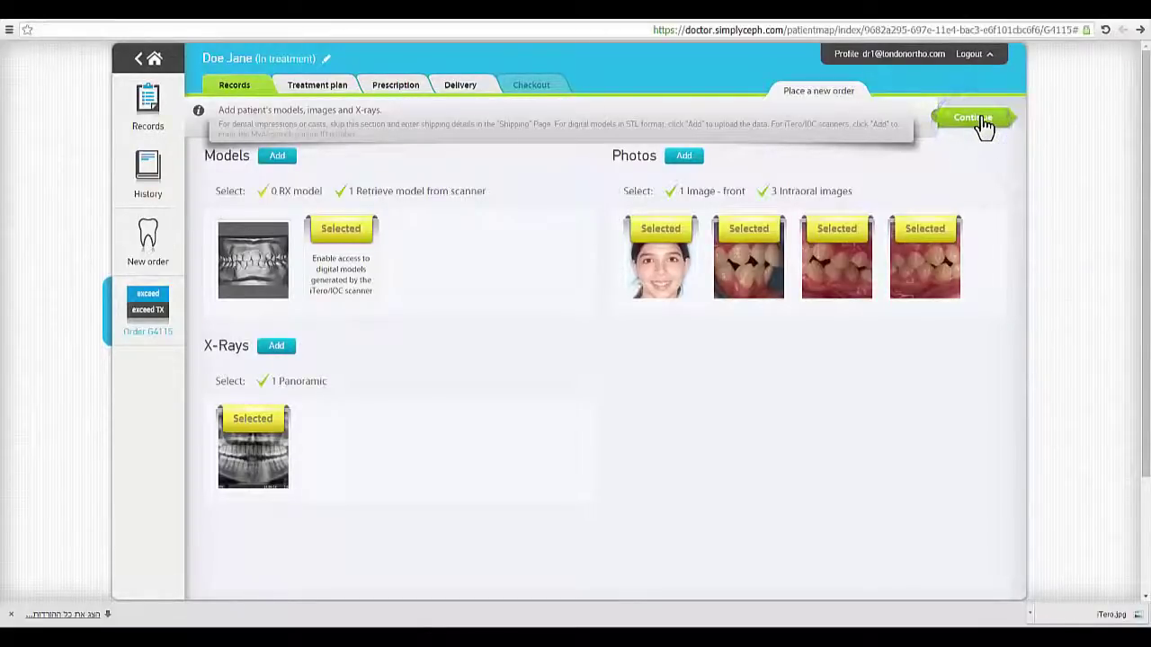
click(984, 126)
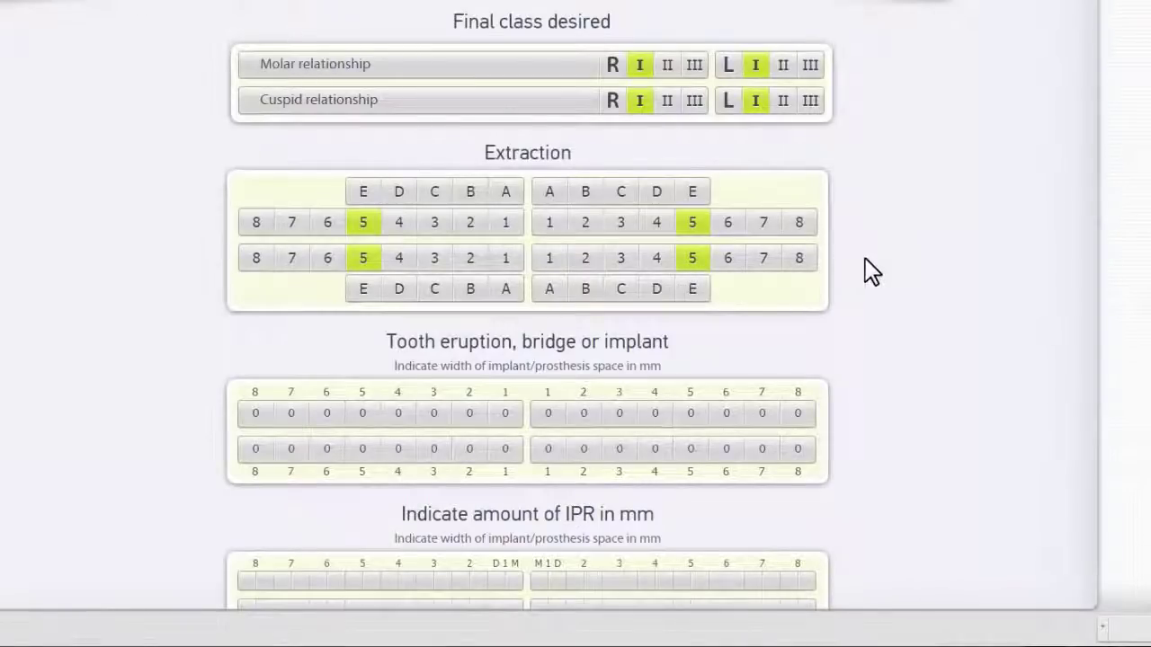
Scroll through the Final class and Extraction grids, then continue to brackets and trays
scroll(864, 259, down, 3)
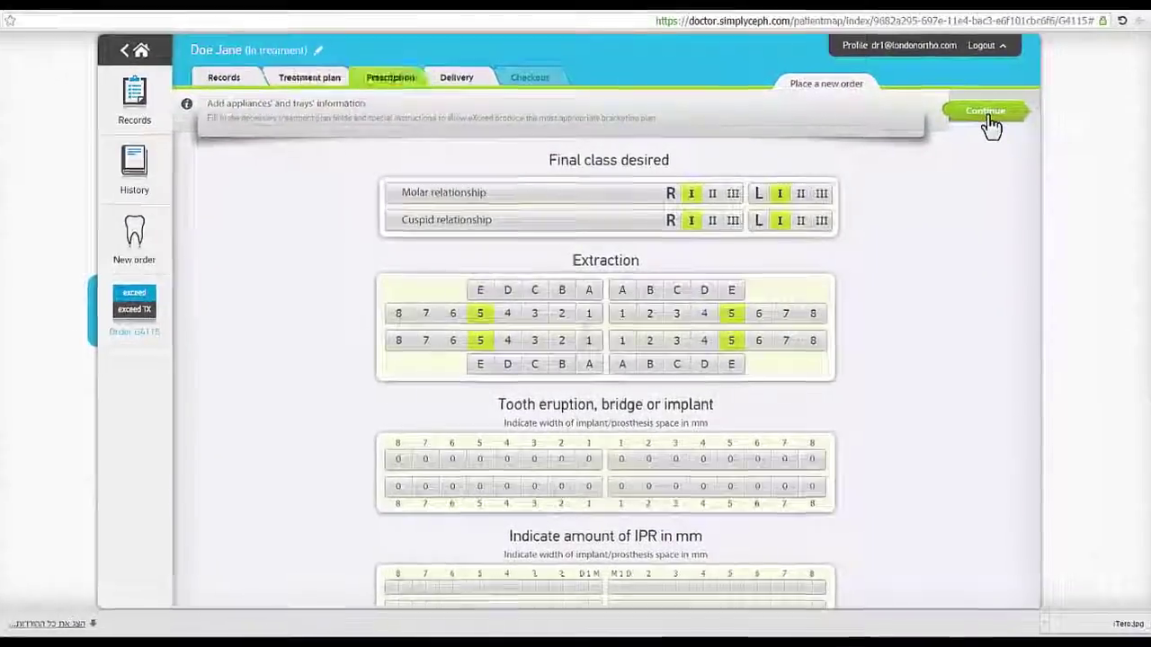
click(986, 113)
Load the NeoLucent 5-5 appliance set with the SS large 19X25 best fit
click(382, 264)
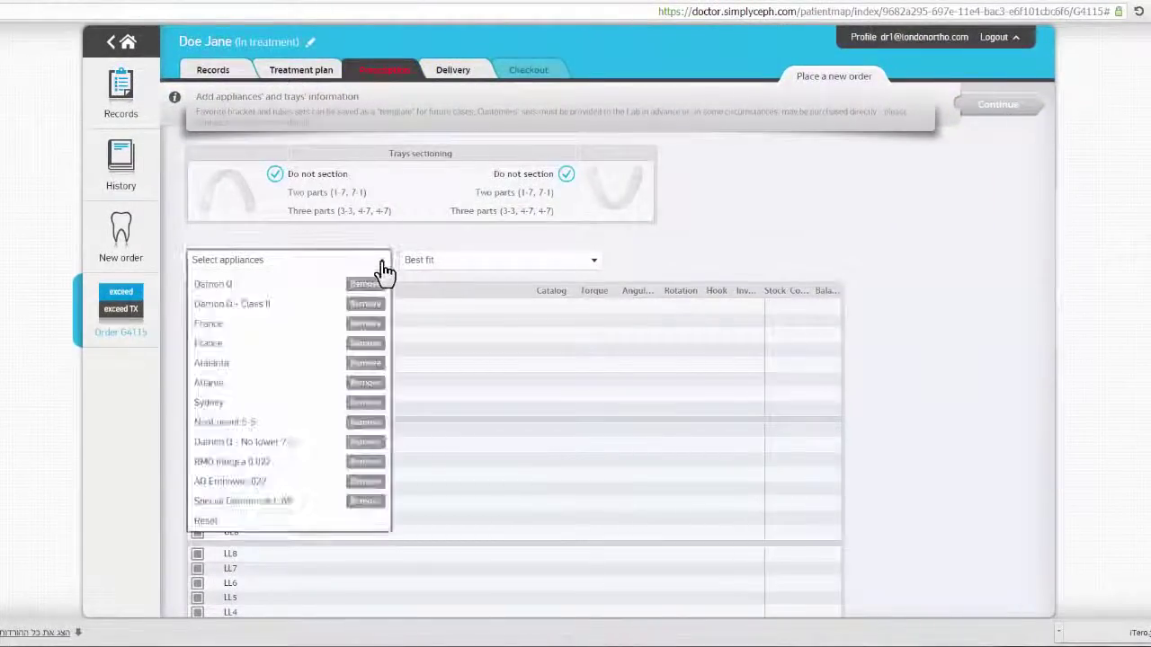
click(279, 421)
click(539, 260)
click(549, 347)
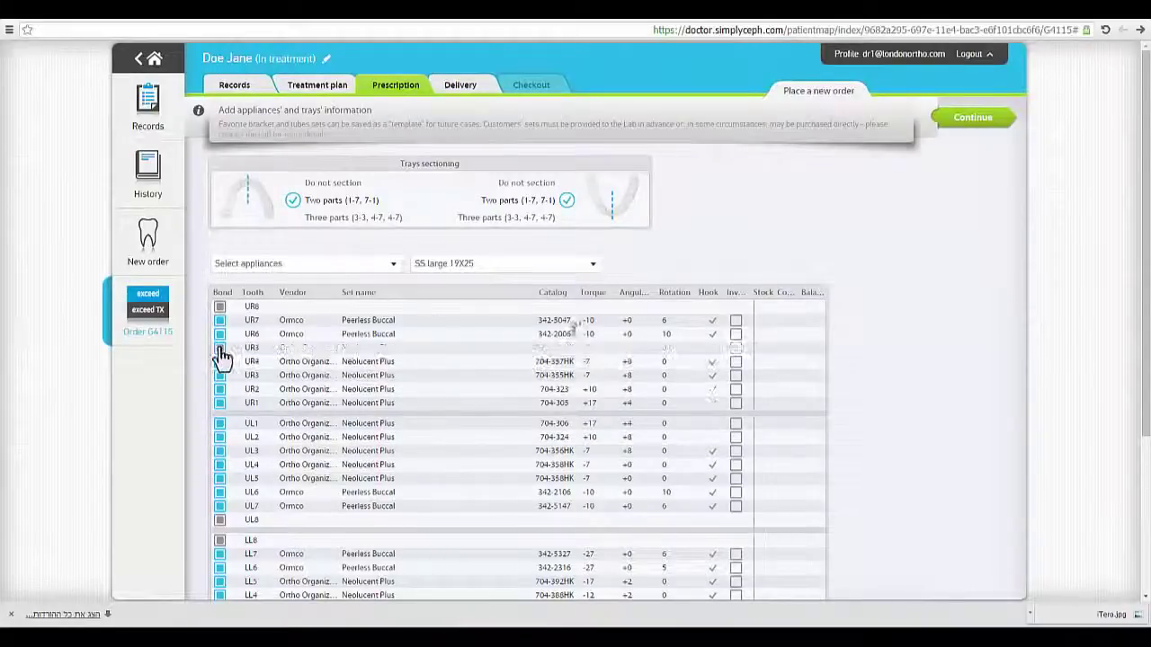
Remove the brackets from teeth UR5, LL5 and LR5
click(197, 349)
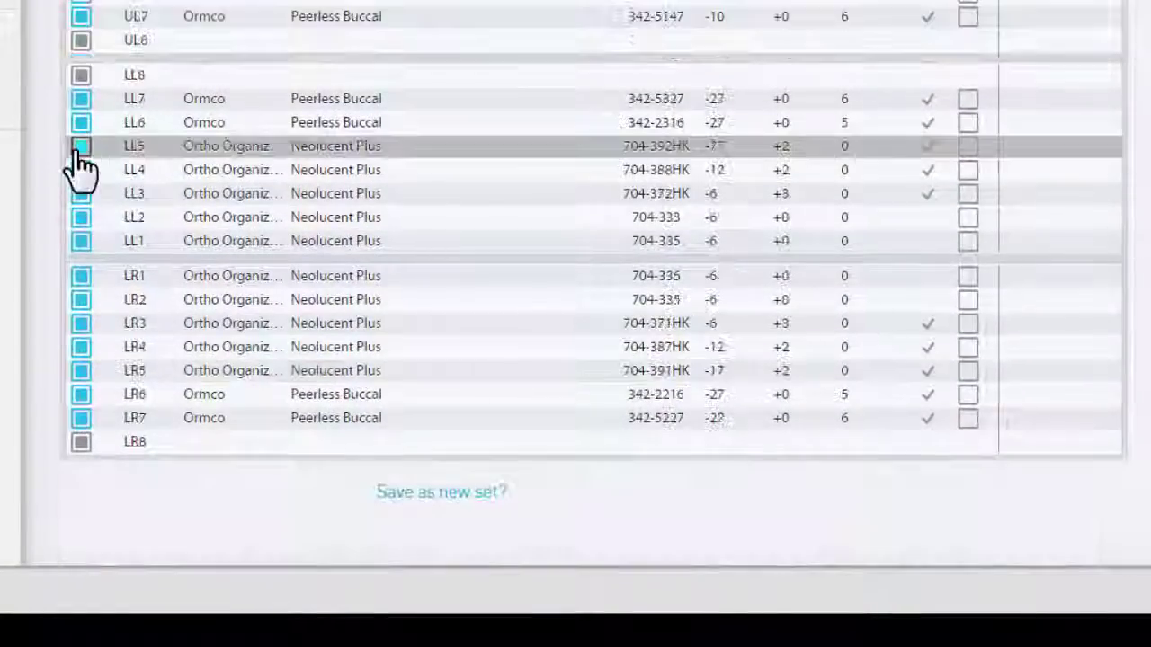
click(78, 149)
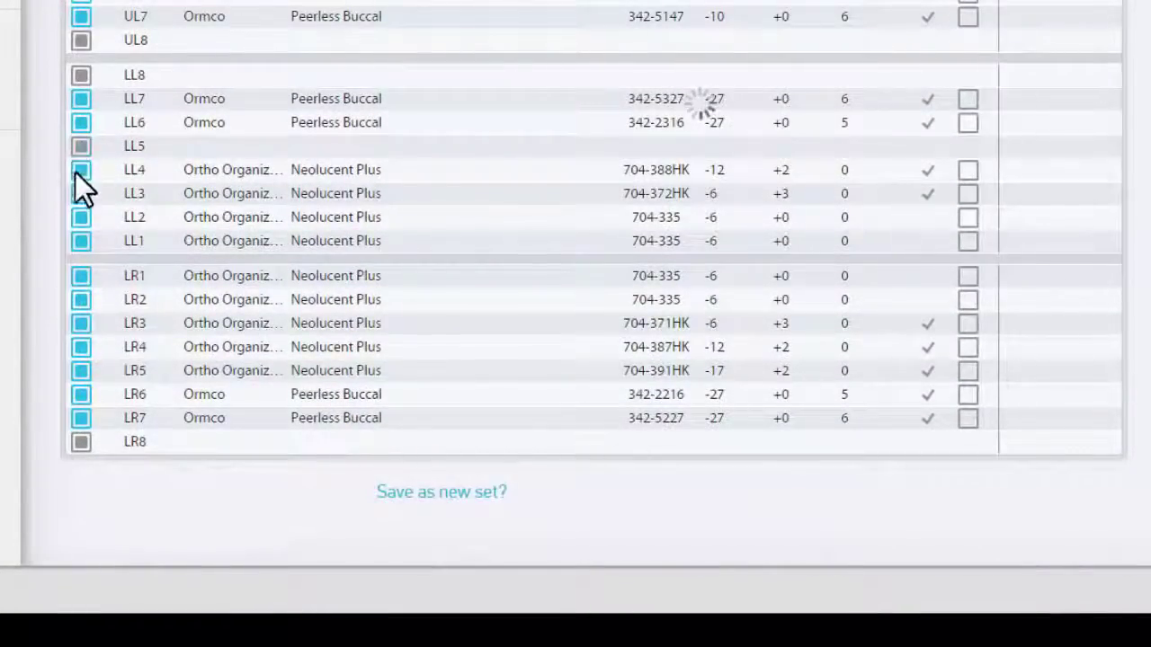
click(79, 374)
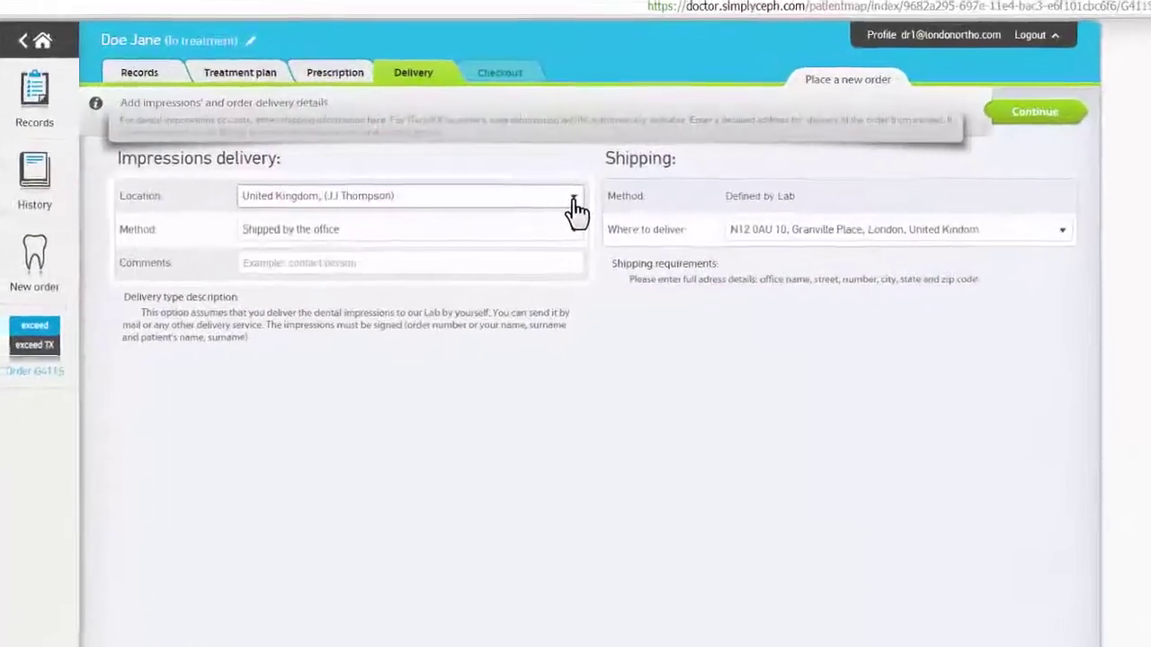
Keep the United Kingdom lab and office shipping, delivering to London Orthodontics - Park Lane
click(592, 190)
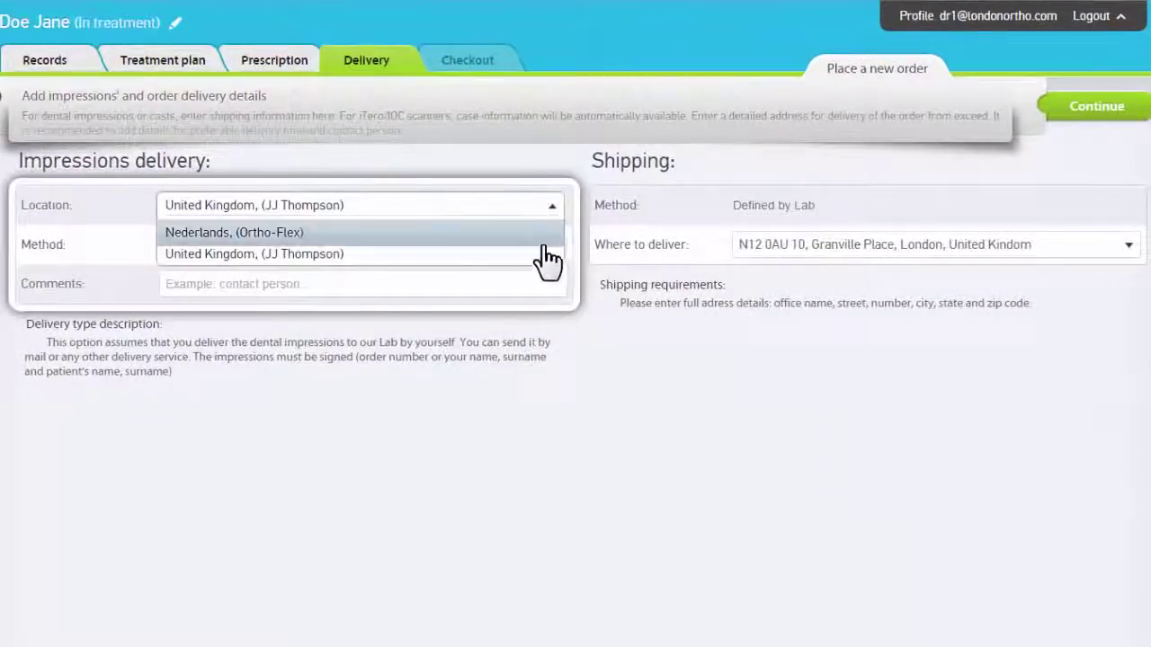
click(543, 255)
click(551, 254)
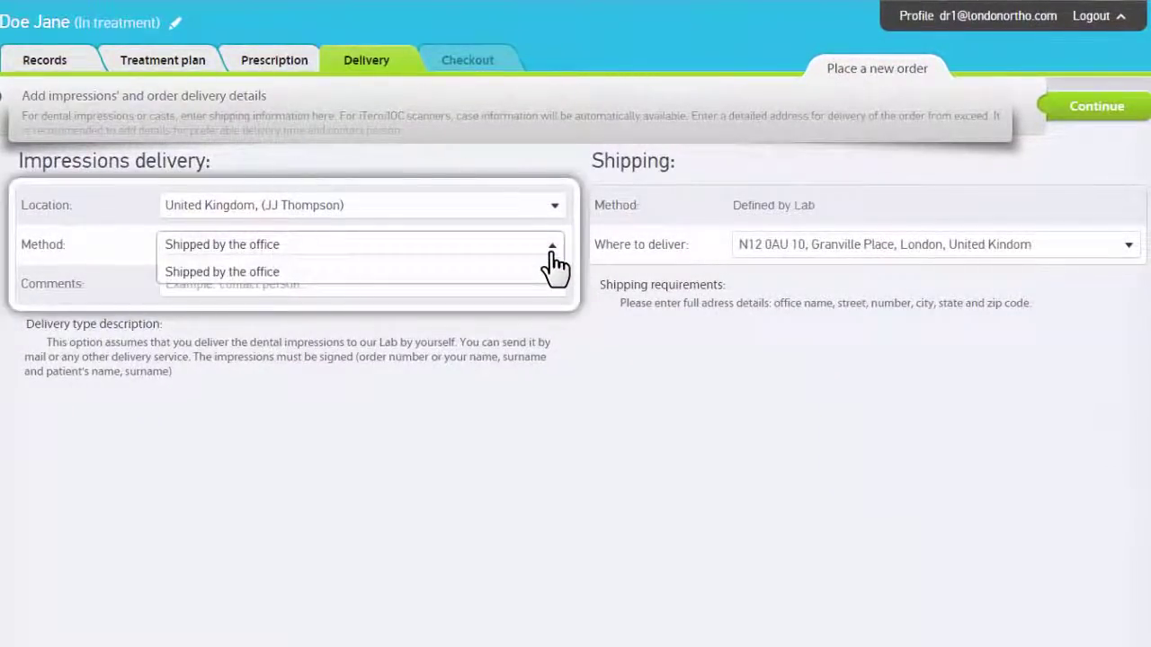
click(1127, 252)
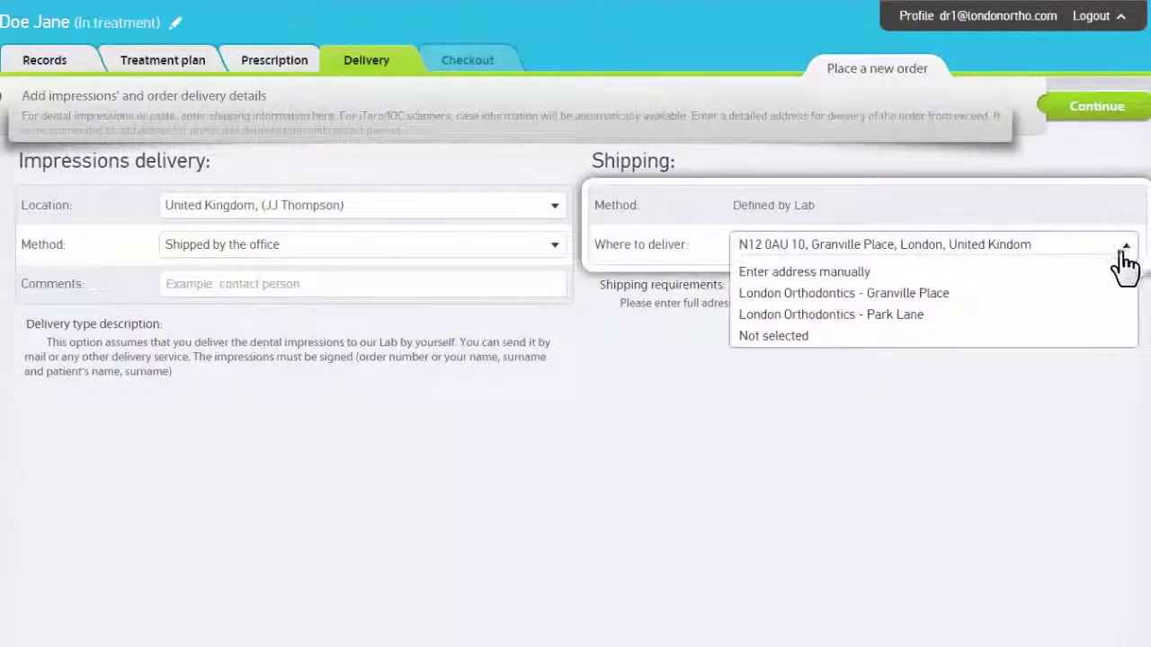
click(1099, 314)
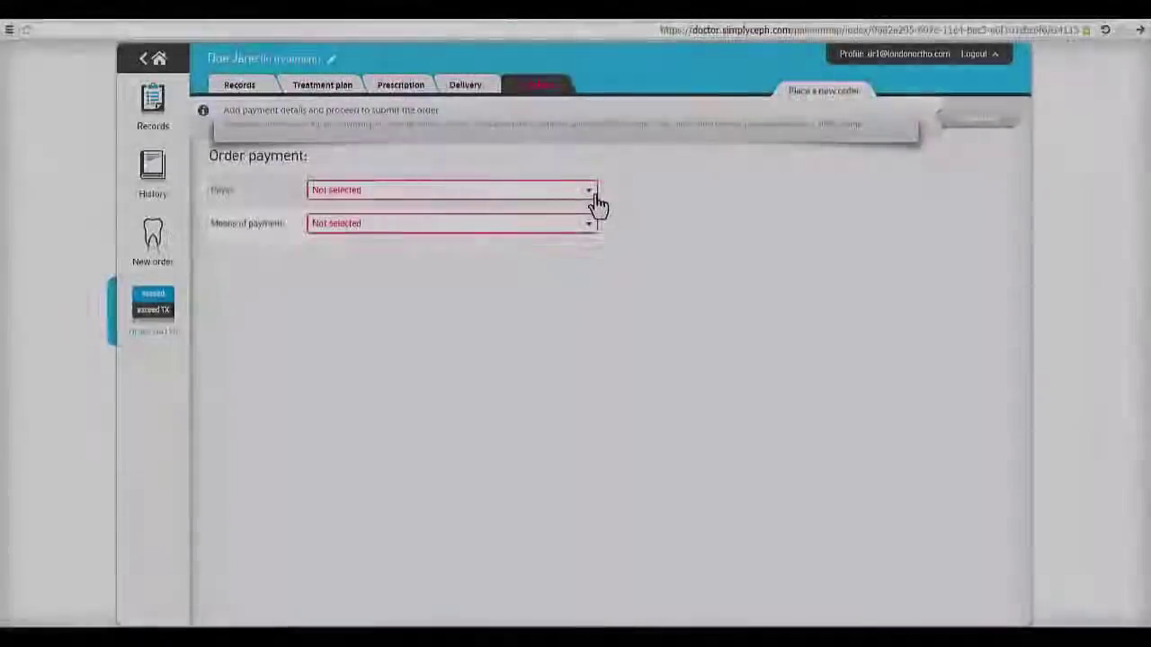
Choose Skip as the payer on the Checkout page
click(590, 196)
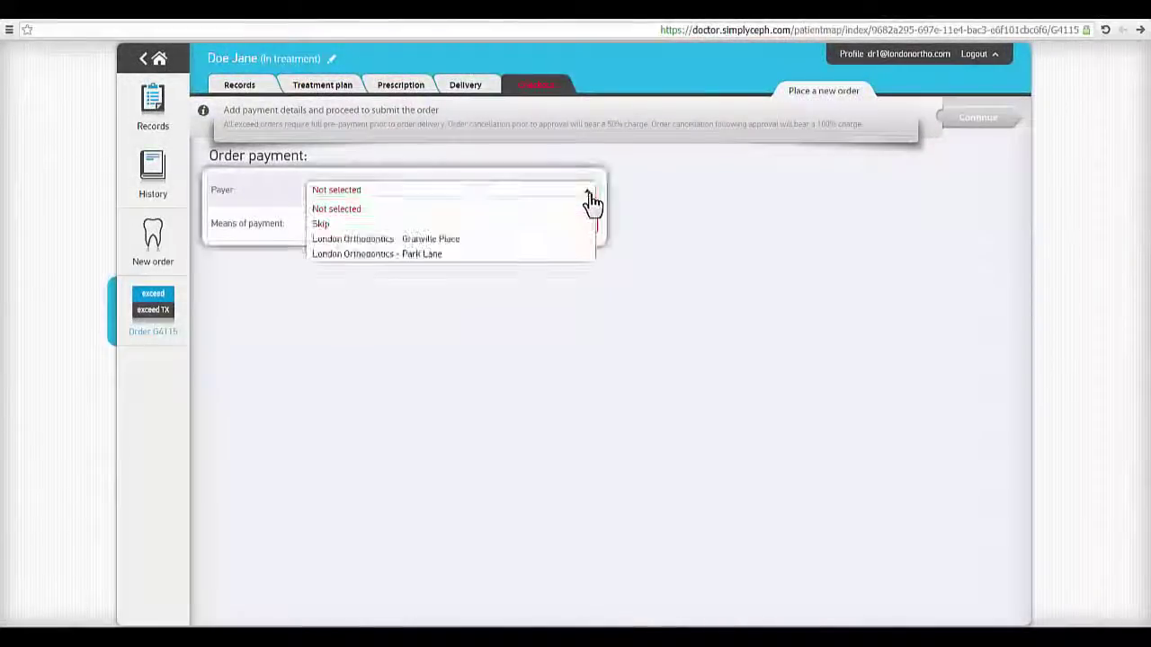
click(581, 224)
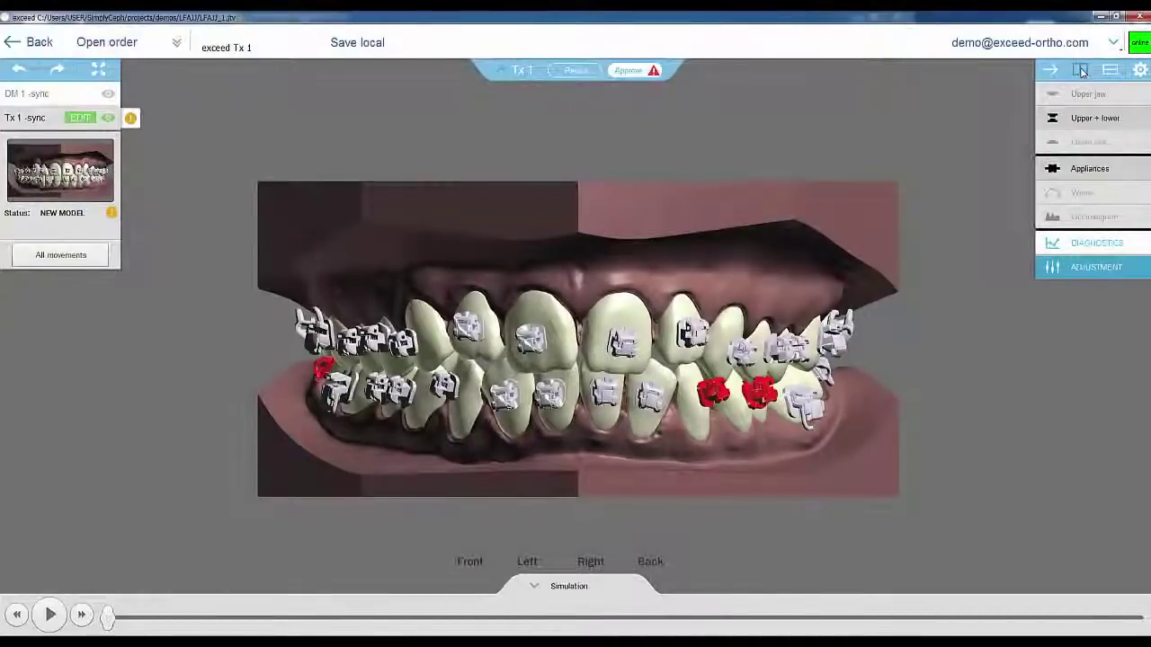
Show split upper/lower occlusal views with occlusogram colours and play the treatment simulation
click(1080, 70)
click(1093, 216)
click(50, 615)
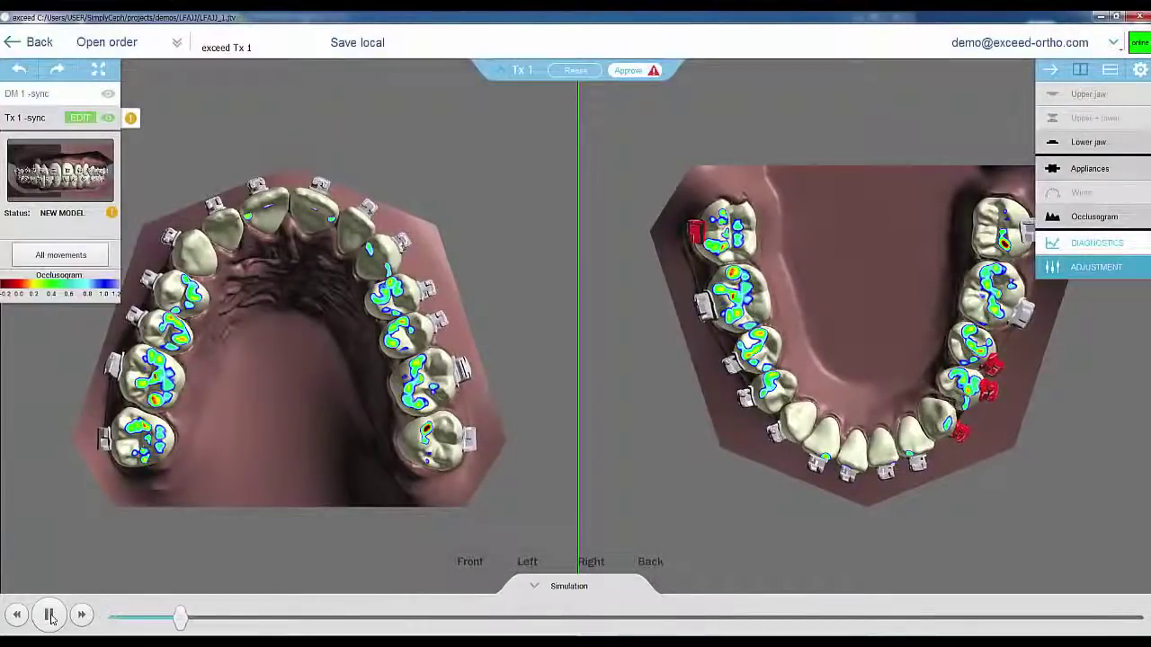